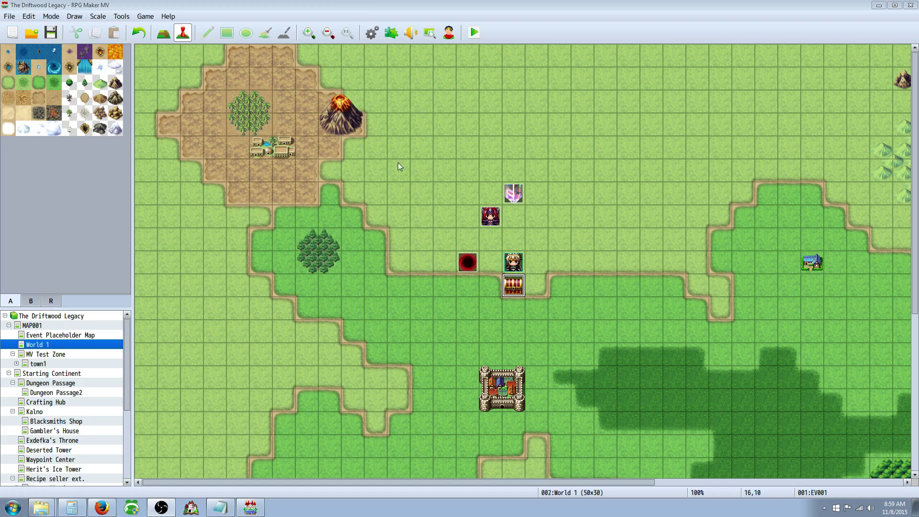
- In the Skills database, inspect the v[1] variable in Wildfire's damage formula
right_click(371, 202)
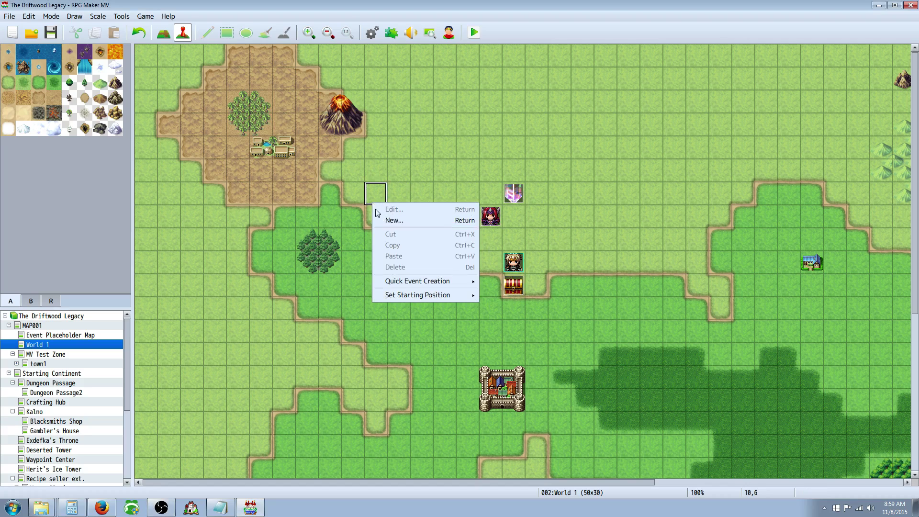
click(314, 182)
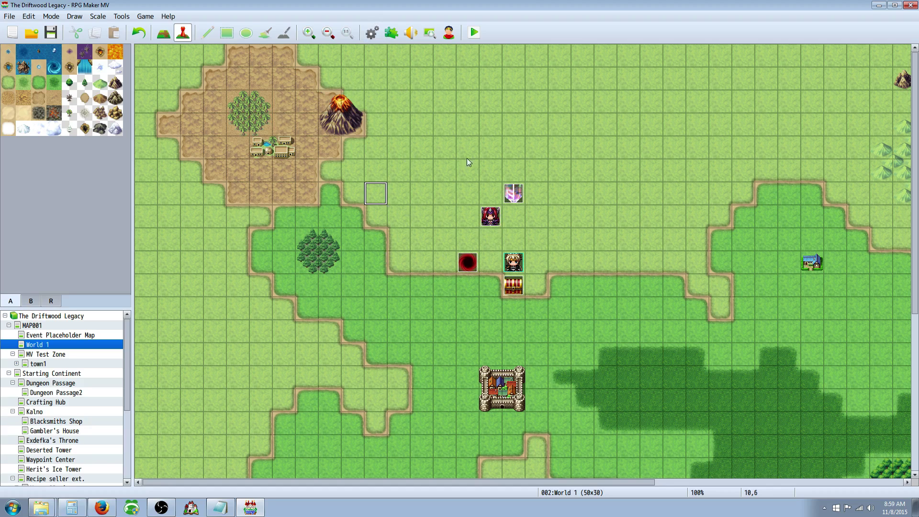
click(372, 32)
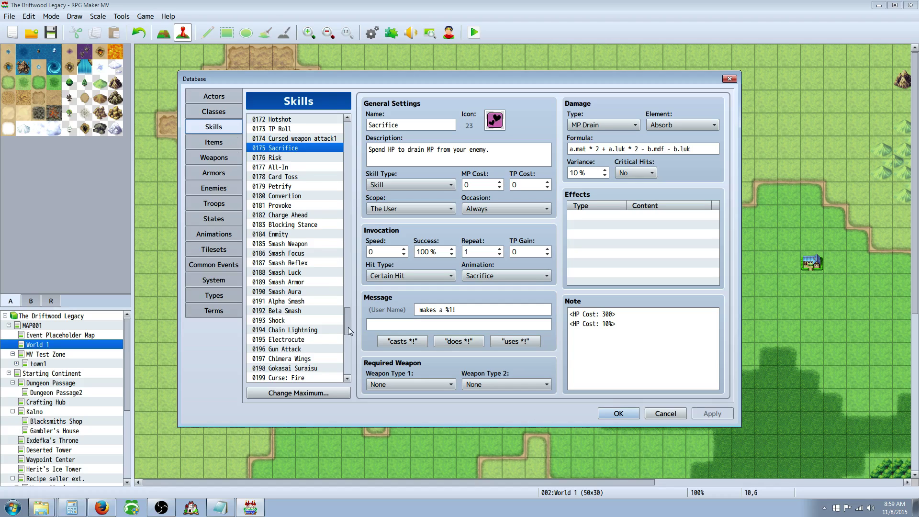
drag(348, 326, 349, 276)
click(281, 165)
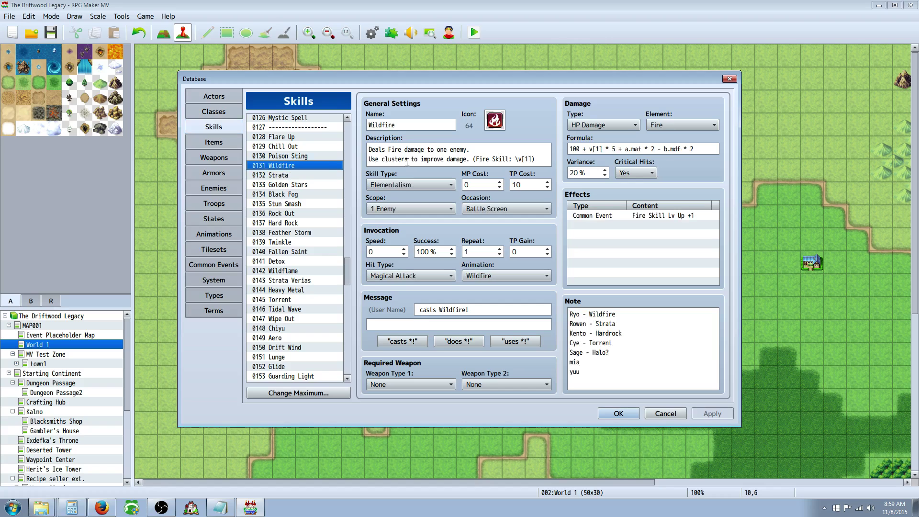
click(593, 145)
drag(588, 149, 604, 147)
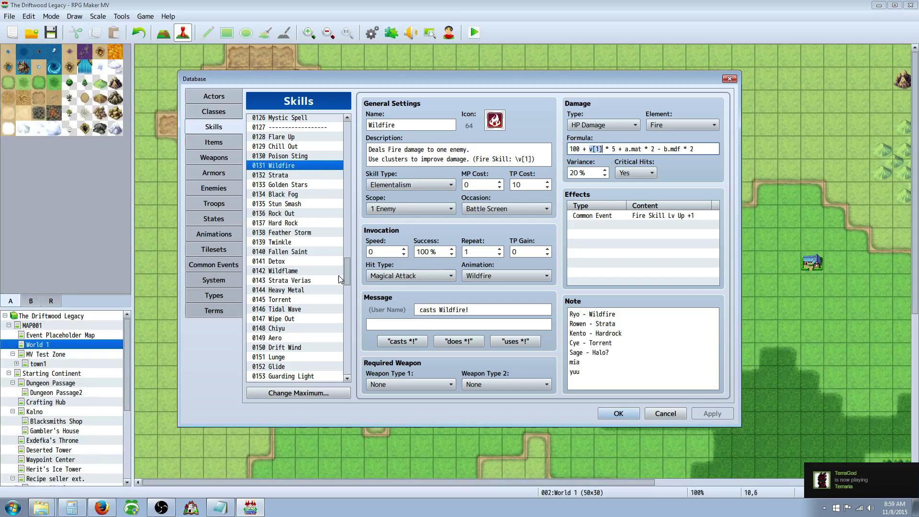
- Examine the Enpi damage formula's v[10] variable and a.atk term, then close the database
click(284, 338)
scroll(287, 337, down, 1)
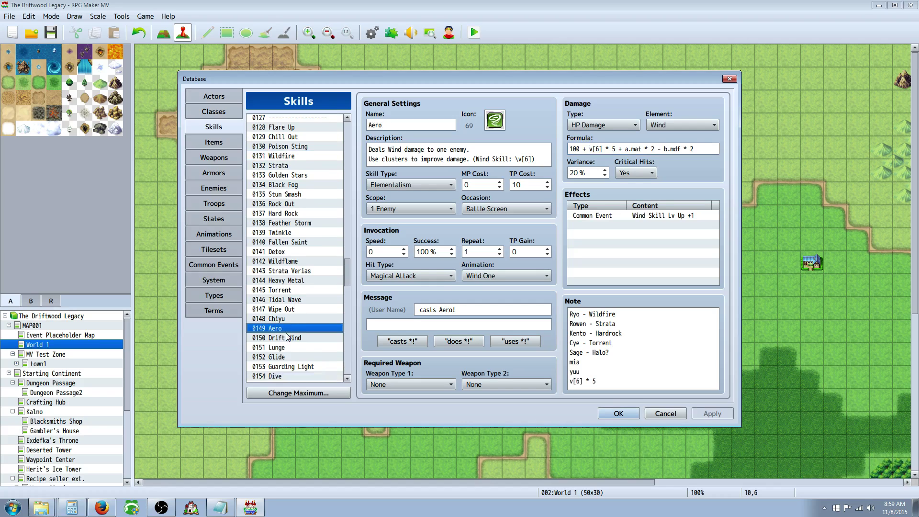
scroll(286, 337, down, 5)
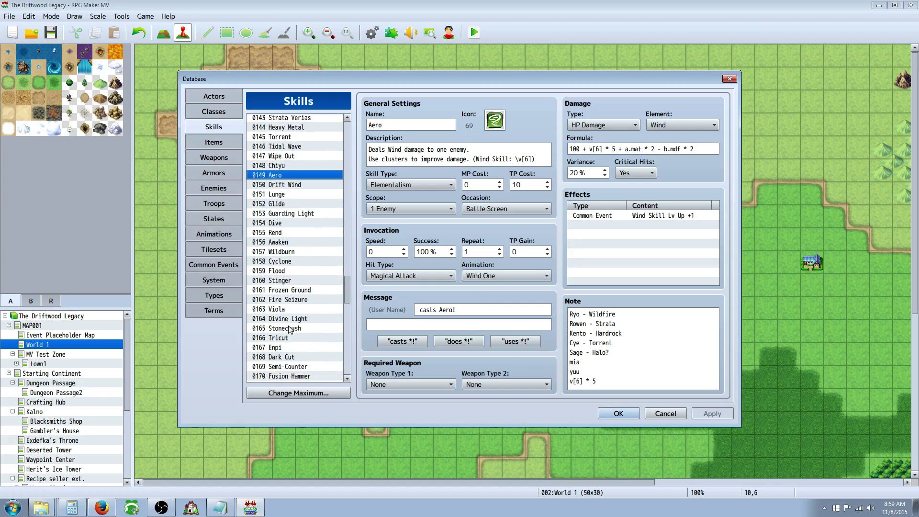
scroll(288, 329, down, 2)
click(290, 301)
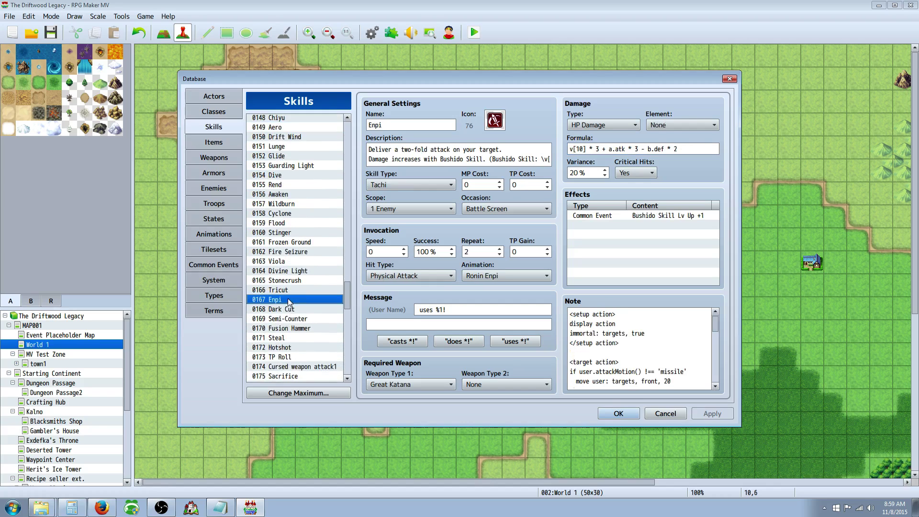
click(589, 147)
drag(569, 149, 588, 148)
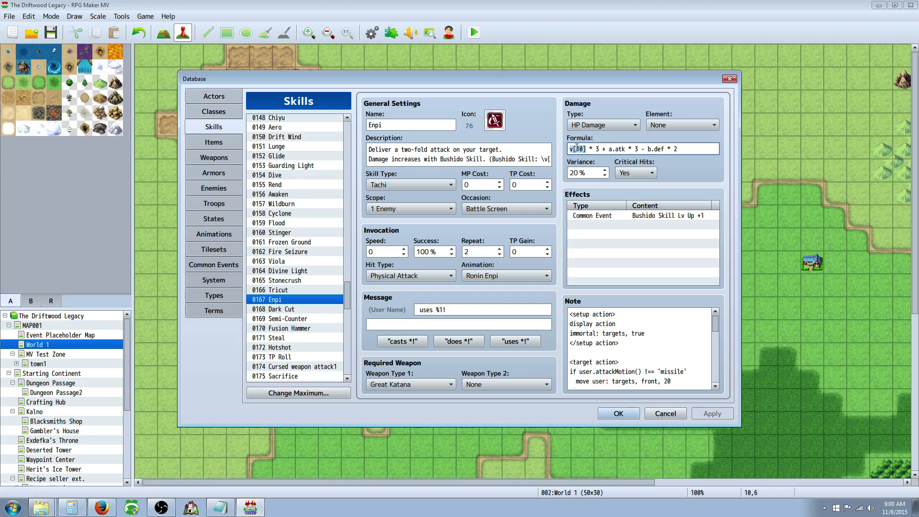
click(594, 148)
drag(626, 149, 612, 149)
click(635, 149)
click(618, 413)
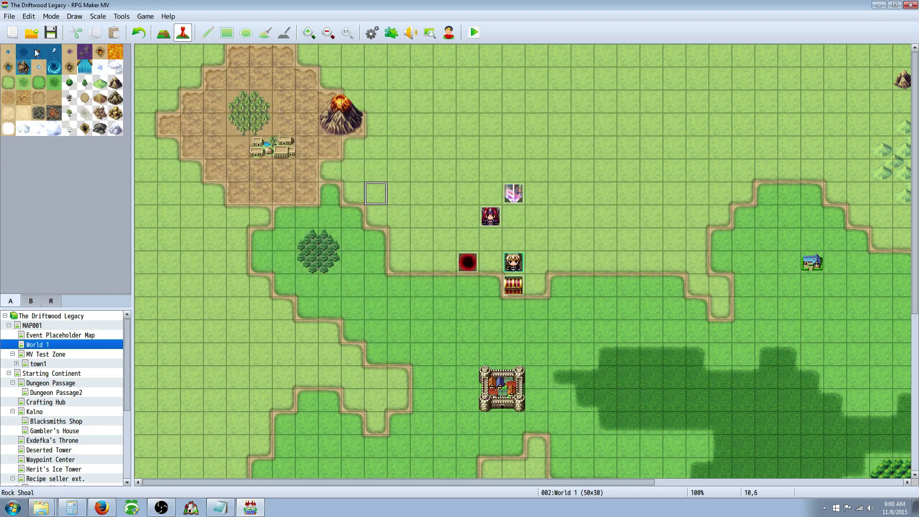
- Playtest a battle, using Enpi on a slime while the other party members guard
click(477, 33)
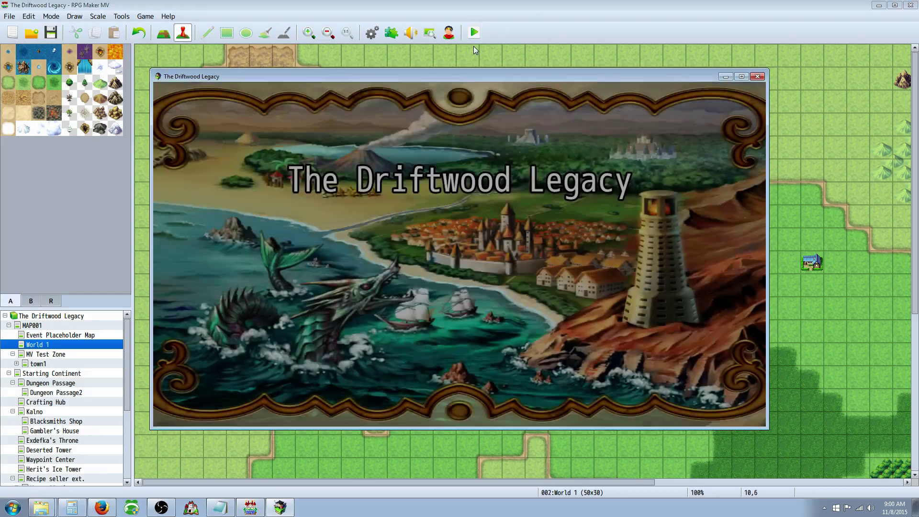
key(Return)
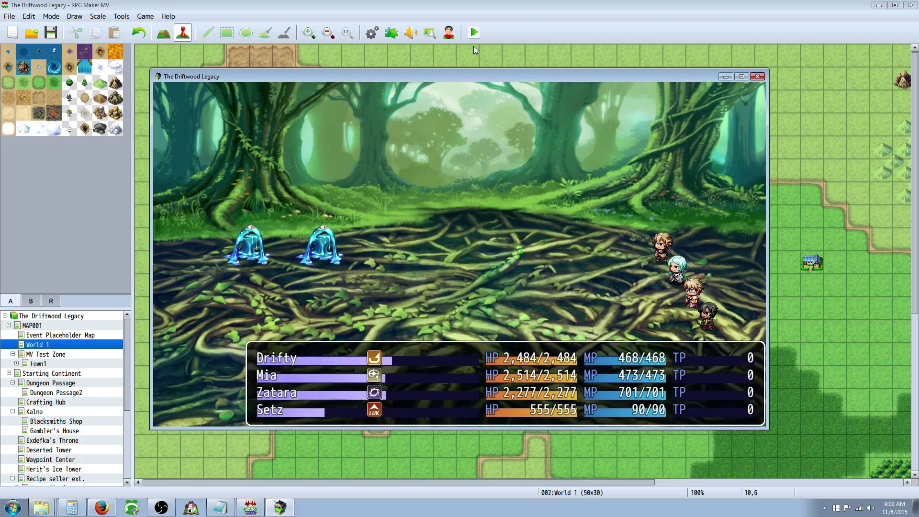
key(Down)
key(Return)
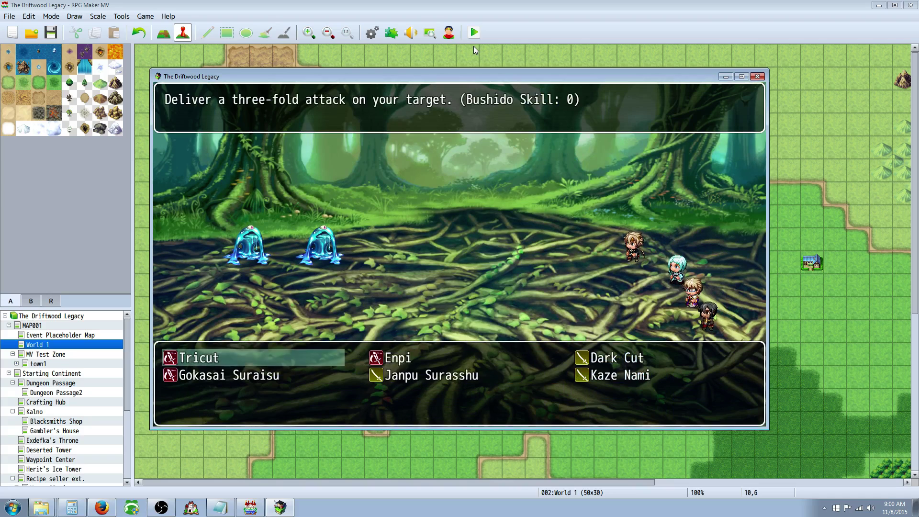
key(Right)
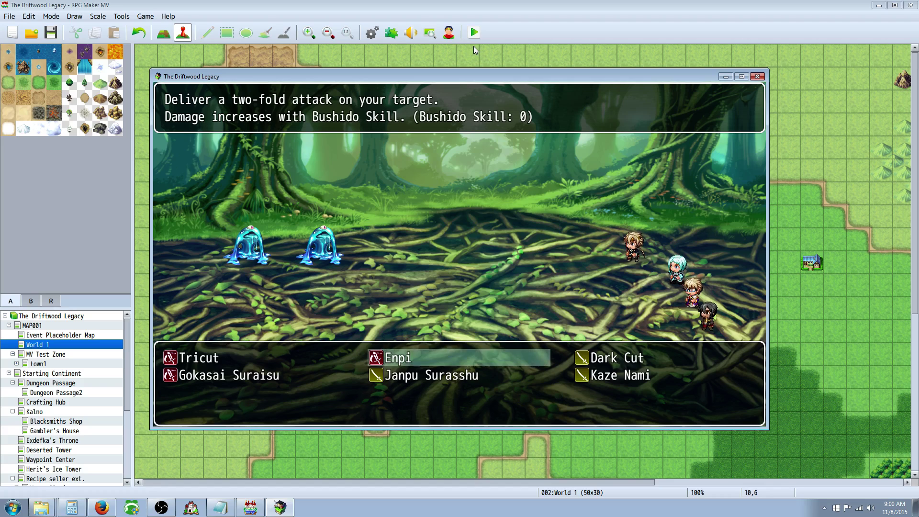
key(Return)
key(Return)
key(Down)
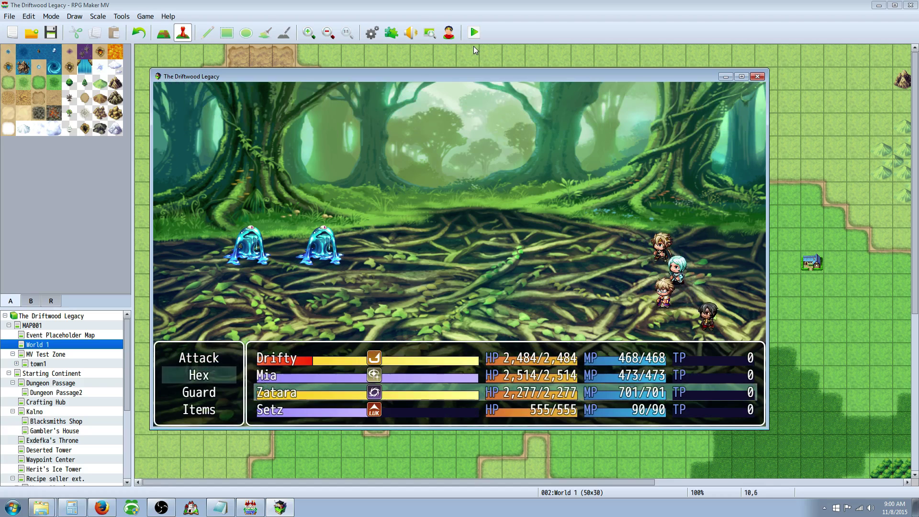
key(Down)
key(Return)
key(Down)
key(Down)
key(Down)
key(Return)
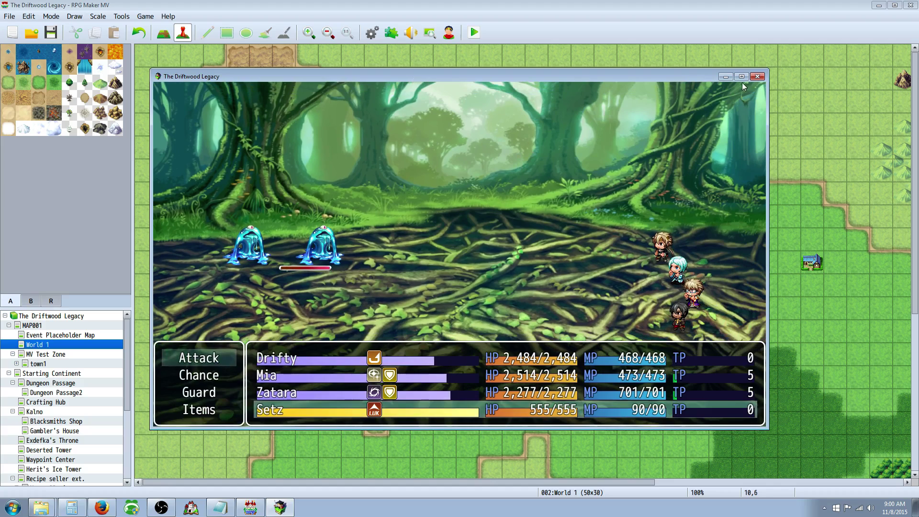
click(757, 76)
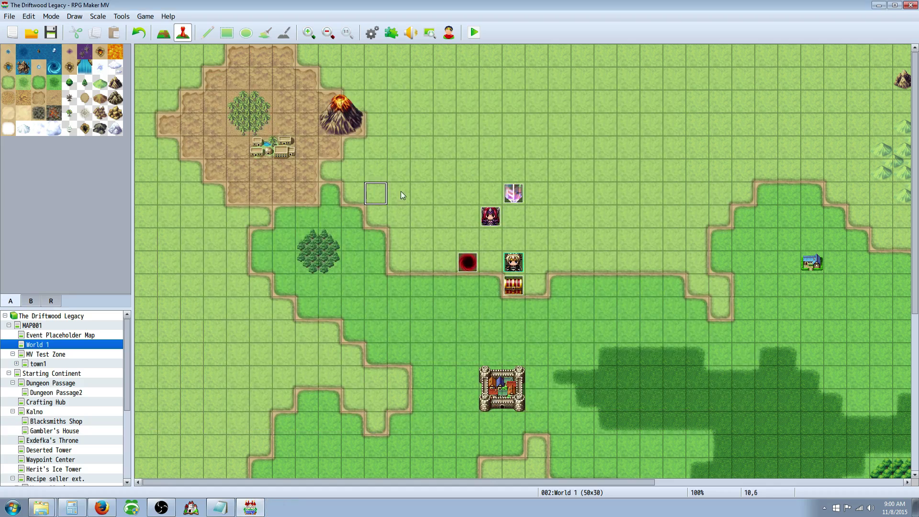
- Review the treasure chest event's self switch and Wind Skill Level commands
right_click(516, 285)
click(527, 294)
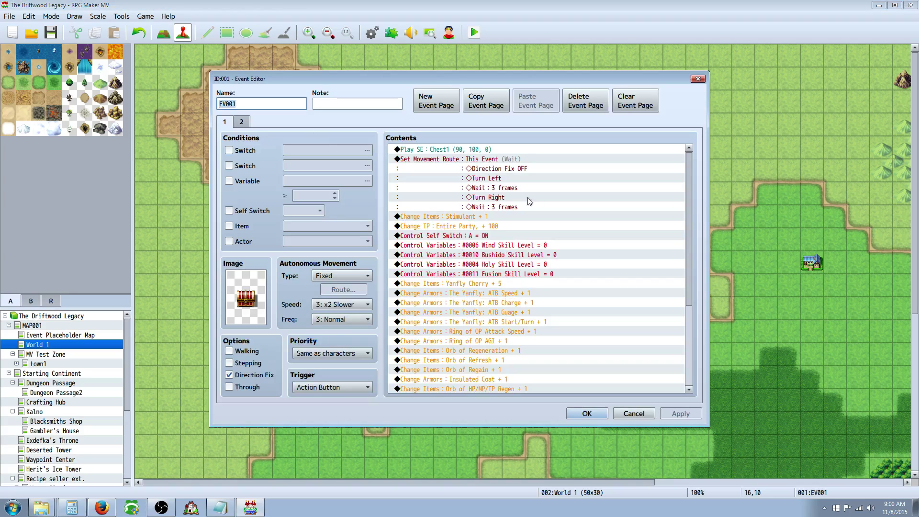
click(463, 238)
click(461, 245)
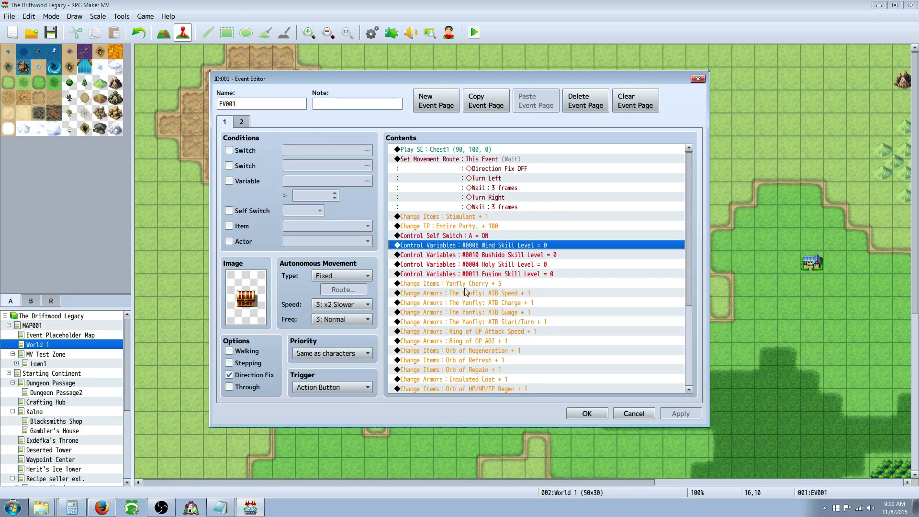
click(578, 413)
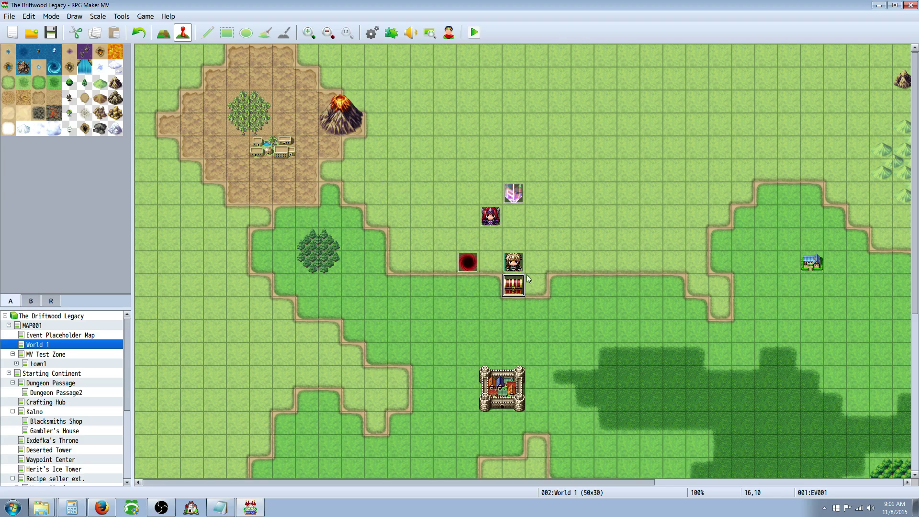
- Create a new Parallel-trigger event on tile 10,7
right_click(386, 213)
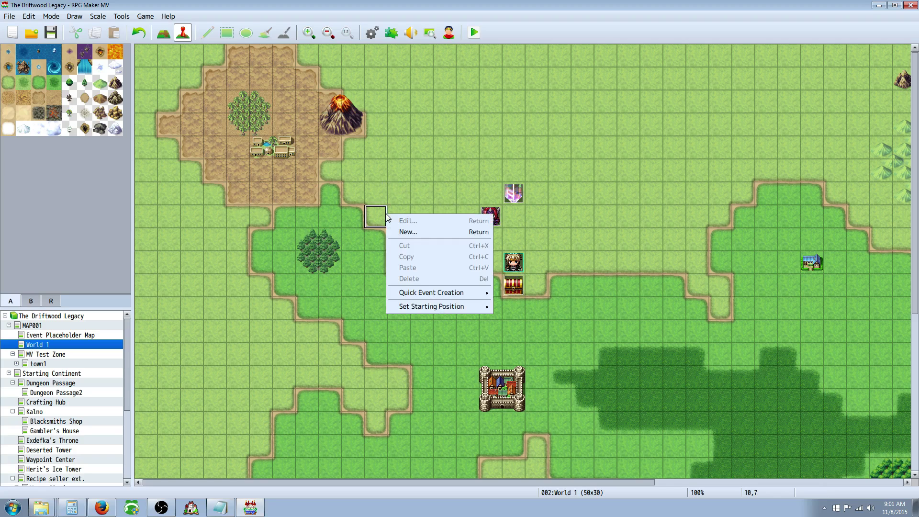
click(412, 231)
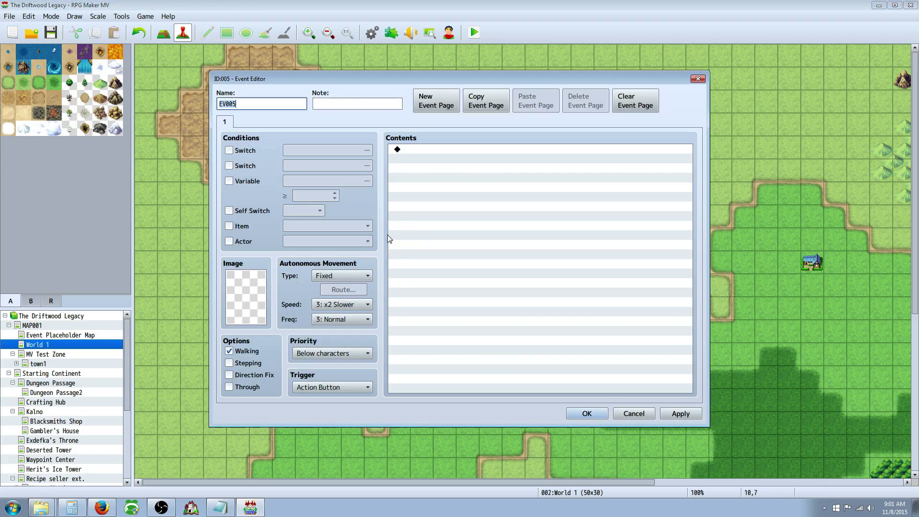
click(340, 386)
click(327, 441)
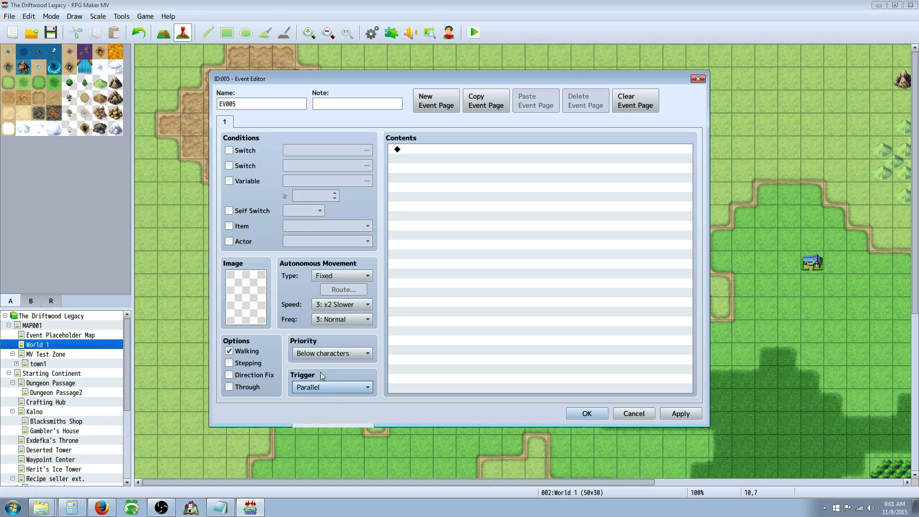
- Add a Control Variables command setting 0010 Bushido Skill Level to constant 0
right_click(414, 154)
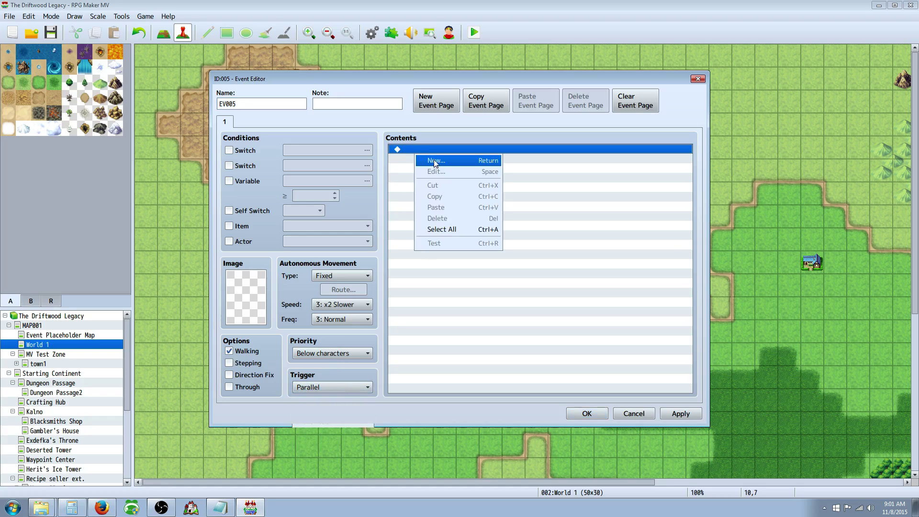
click(436, 162)
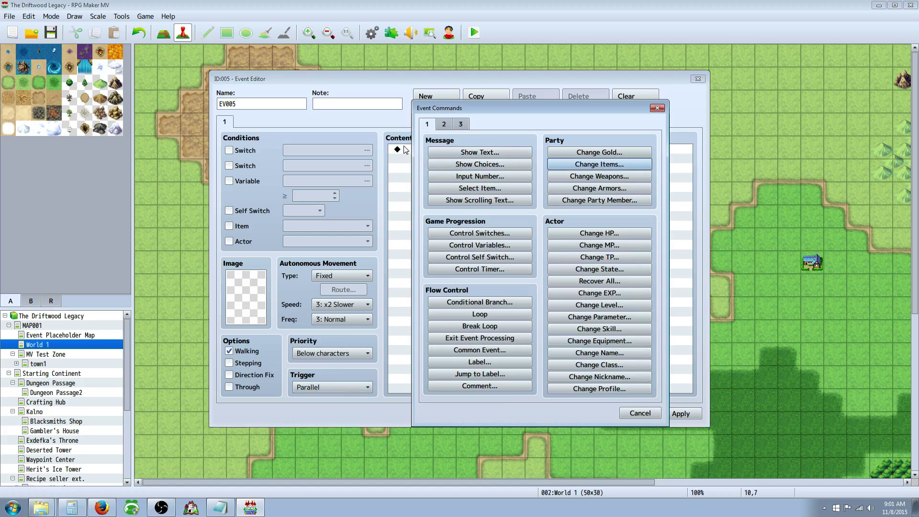
click(474, 244)
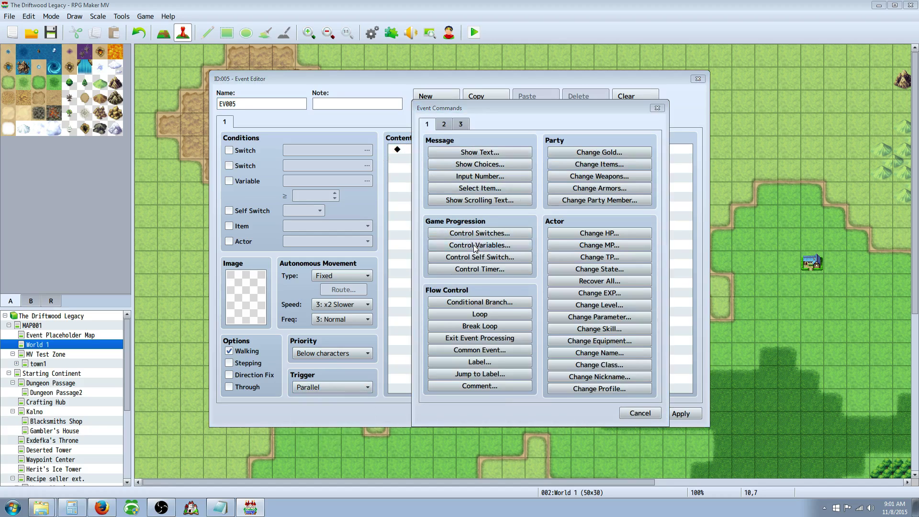
click(579, 194)
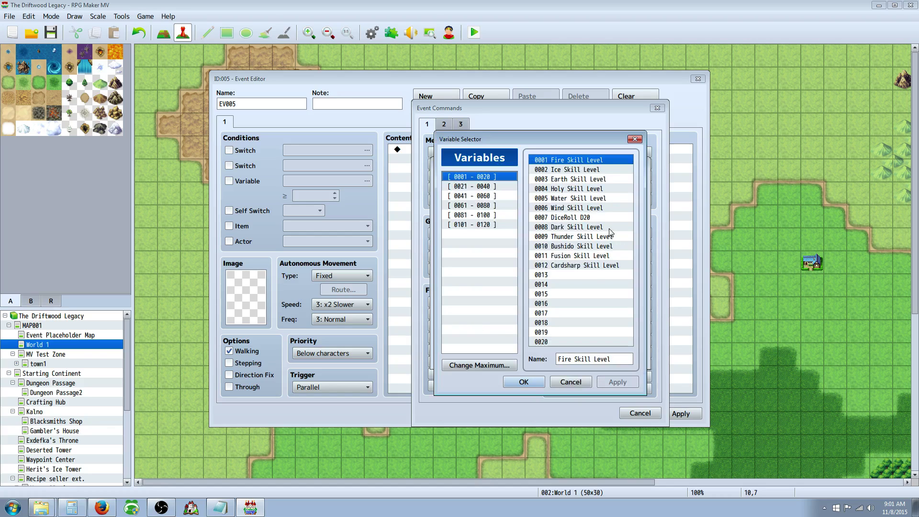
click(588, 246)
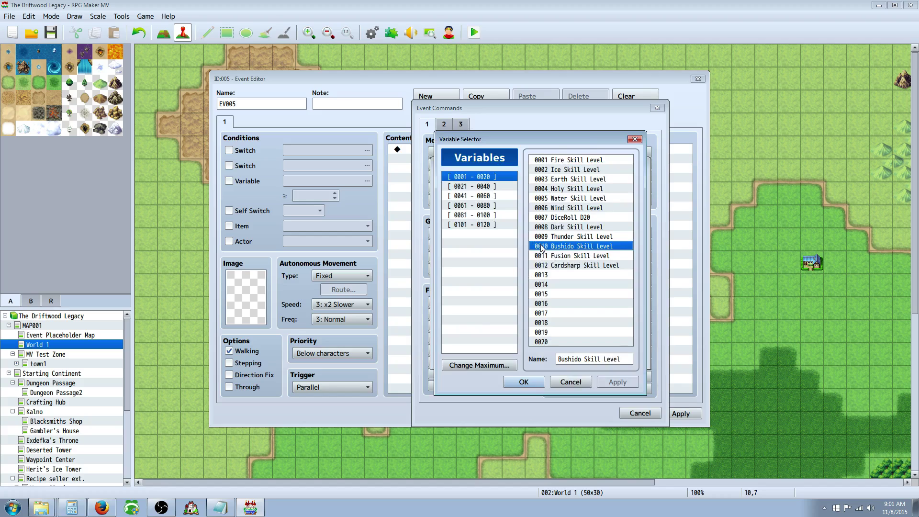
click(524, 381)
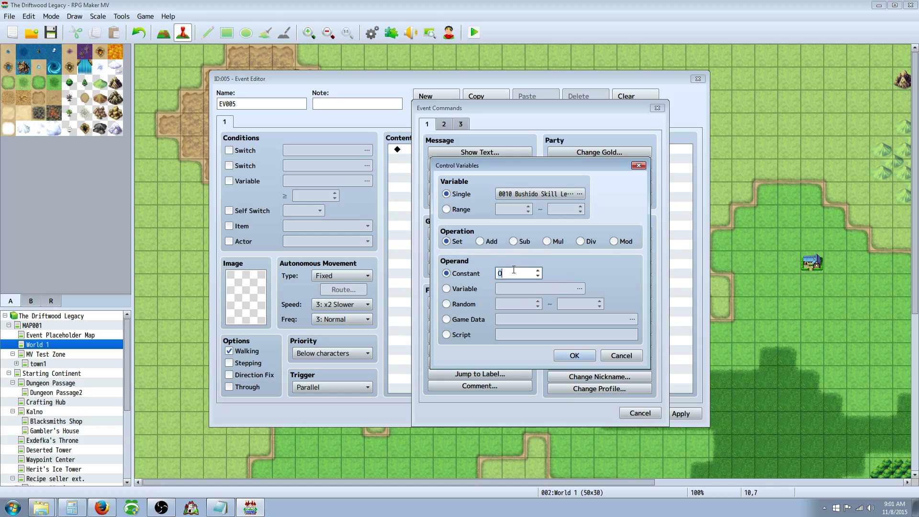
click(565, 358)
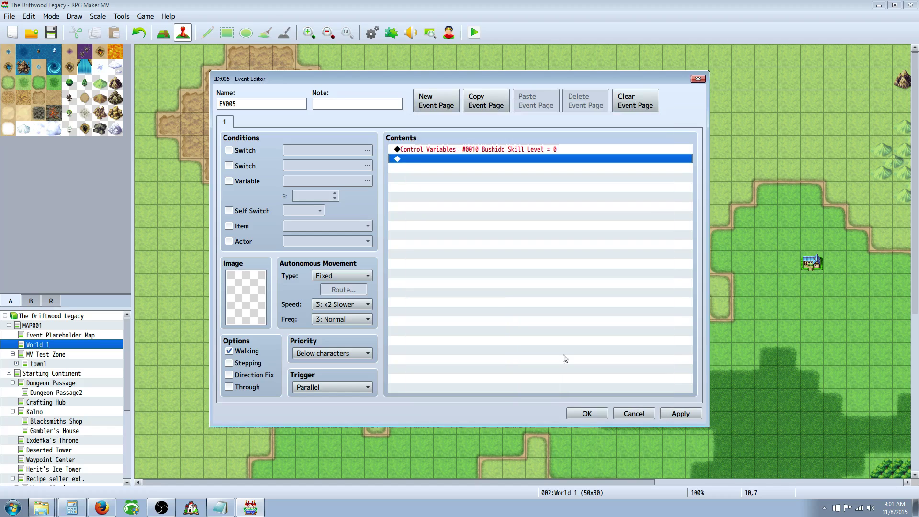
- Turn self switch A on, and add a second page conditioned on self switch A
right_click(441, 158)
click(452, 163)
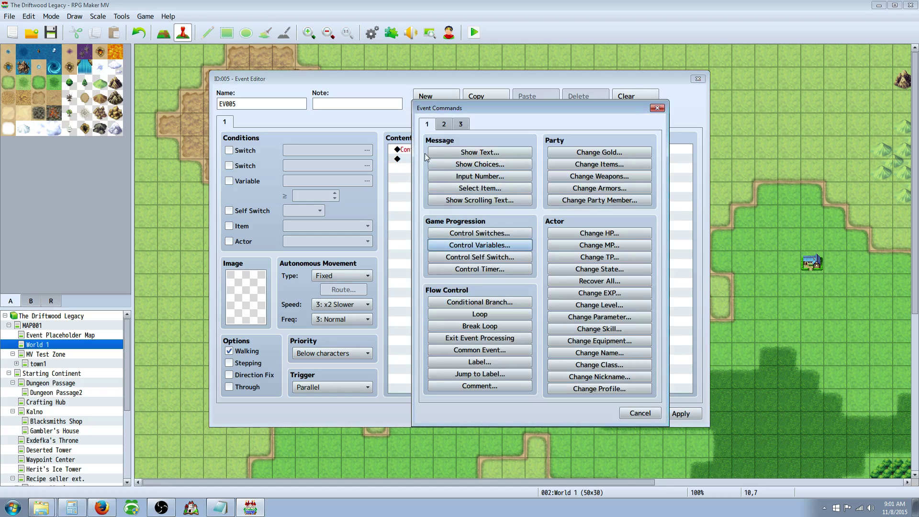
click(468, 258)
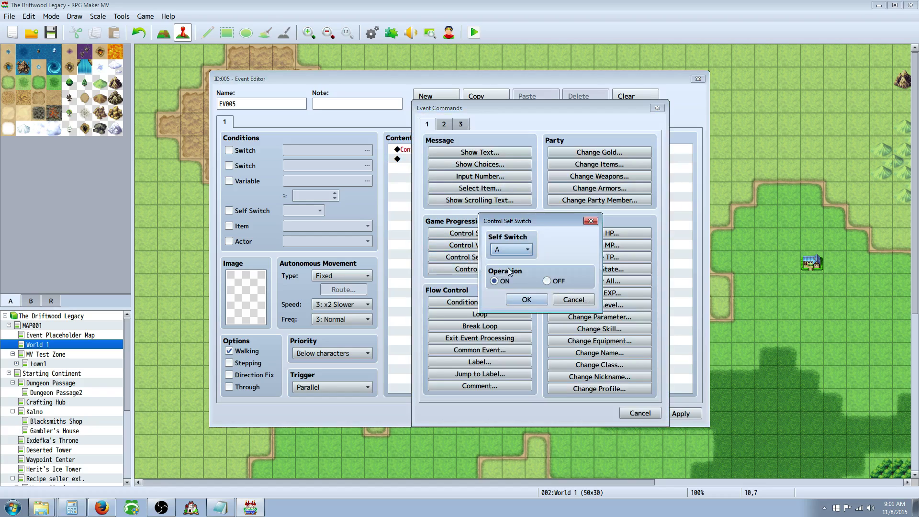
click(526, 299)
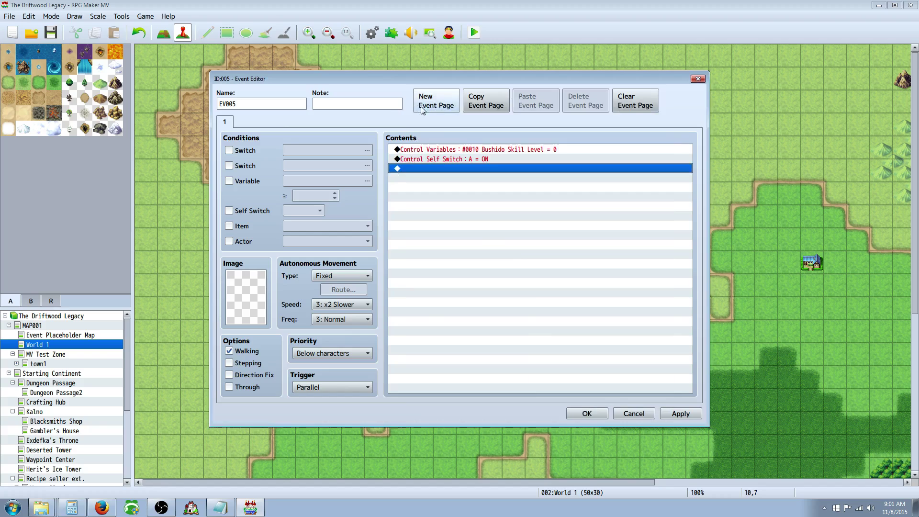
click(436, 101)
click(246, 211)
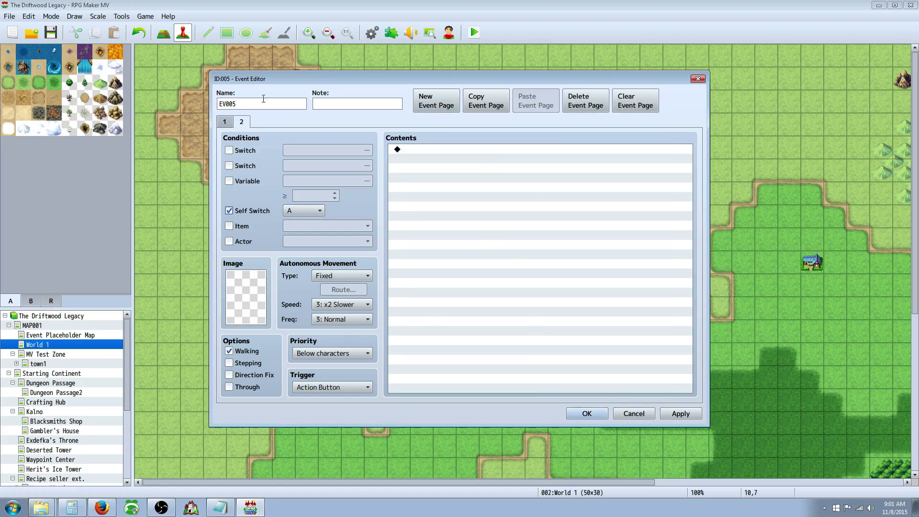
- Turn off walking animation on both pages and enable Through on page 1
click(224, 121)
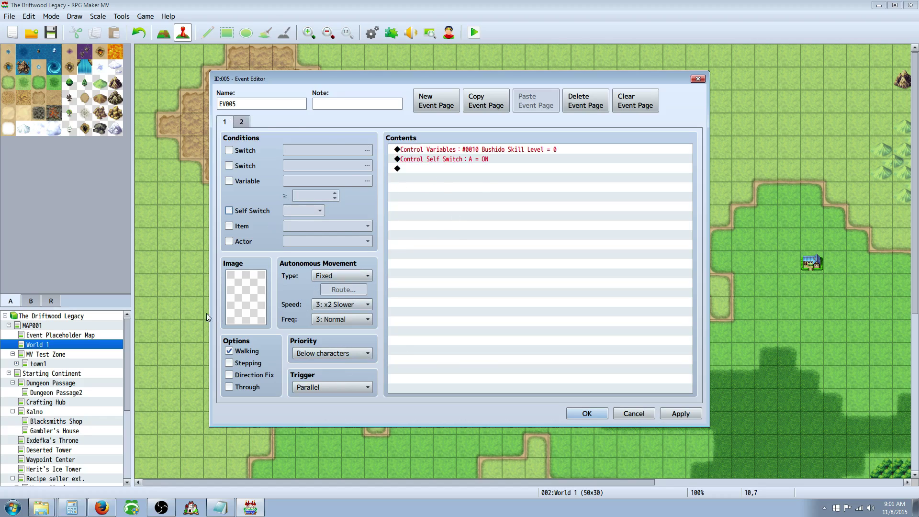
click(239, 353)
click(248, 386)
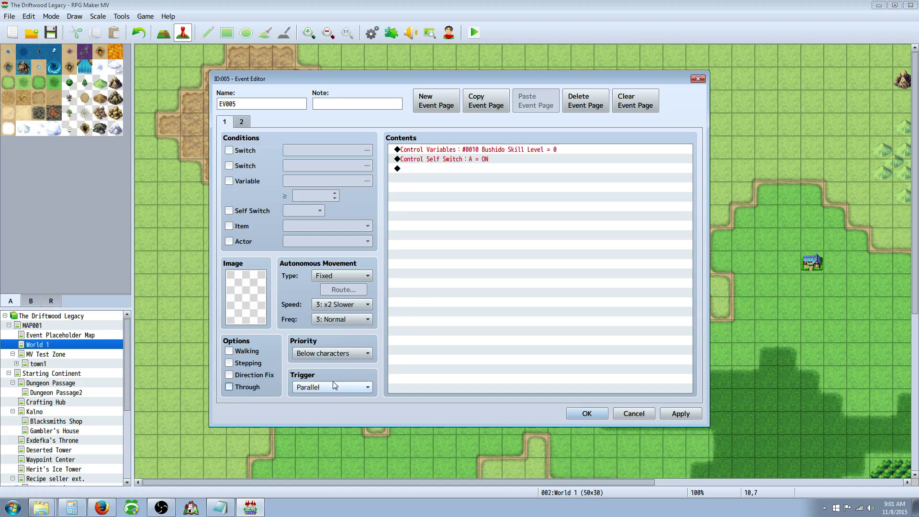
click(431, 152)
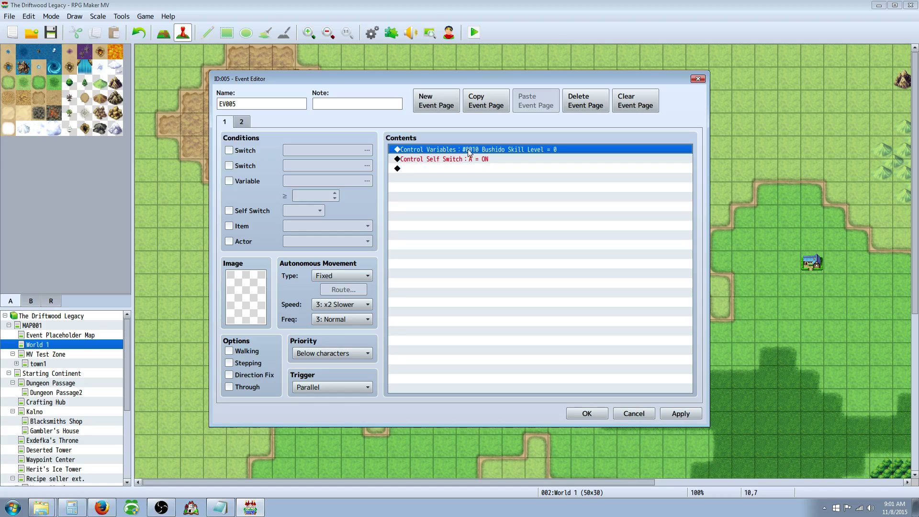
click(441, 158)
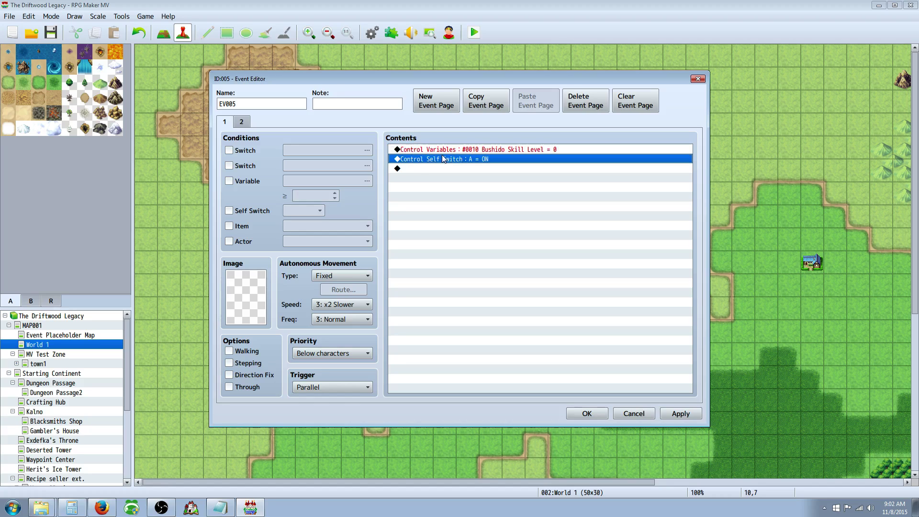
click(244, 123)
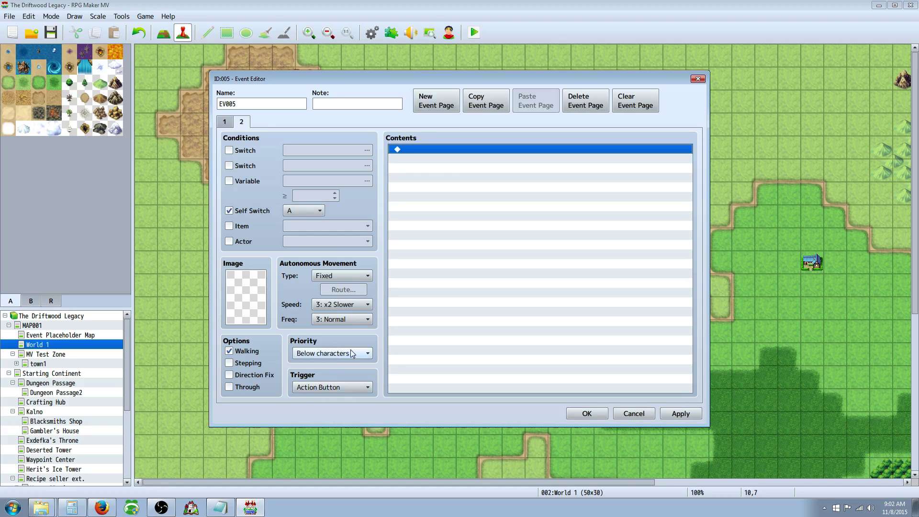
click(250, 356)
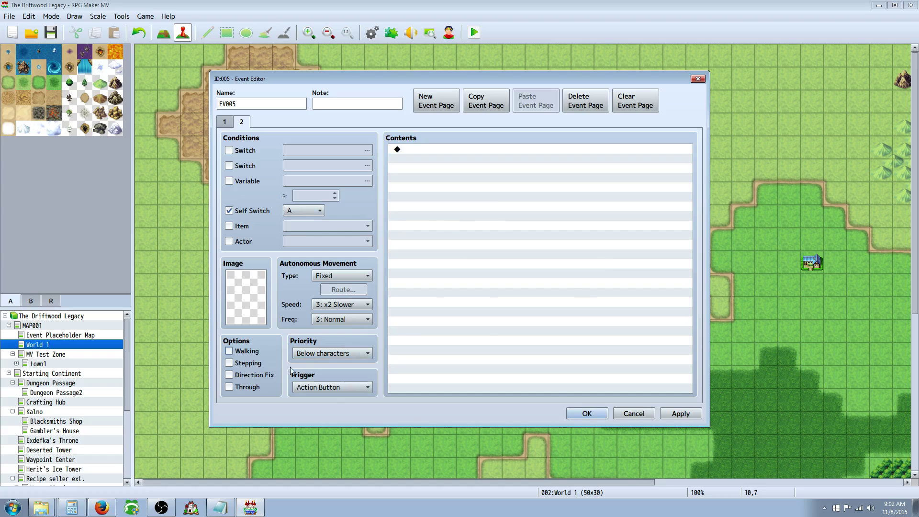
click(593, 415)
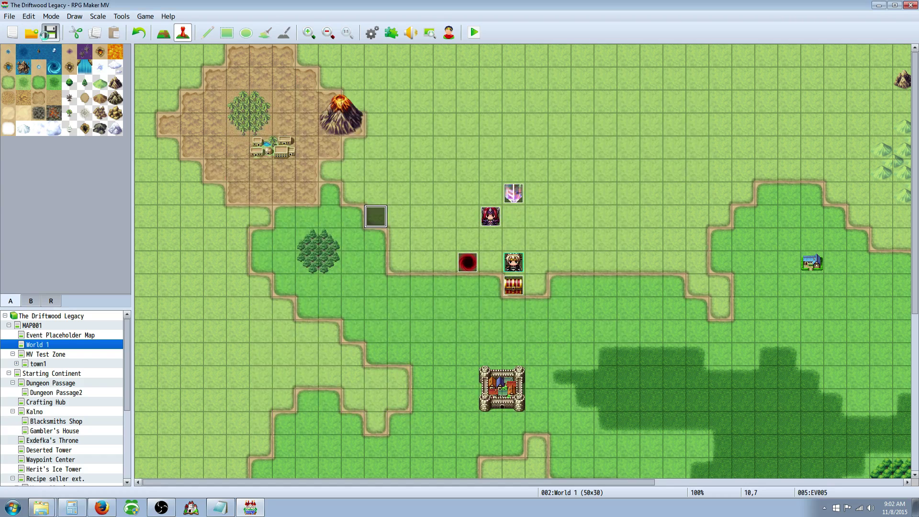
click(472, 33)
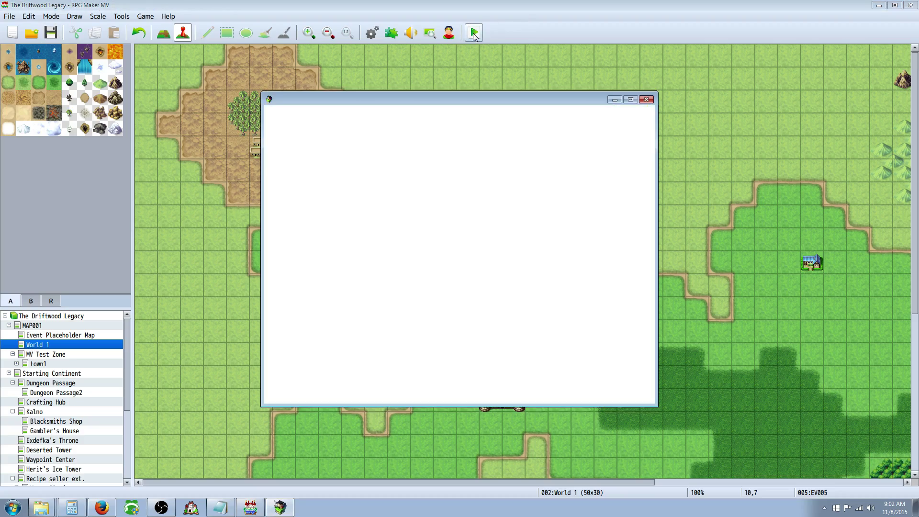
key(Up)
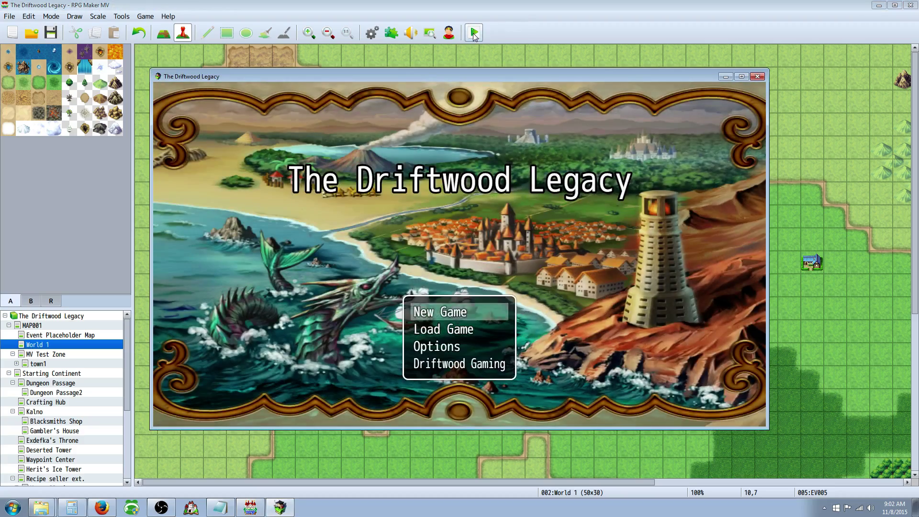
key(Return)
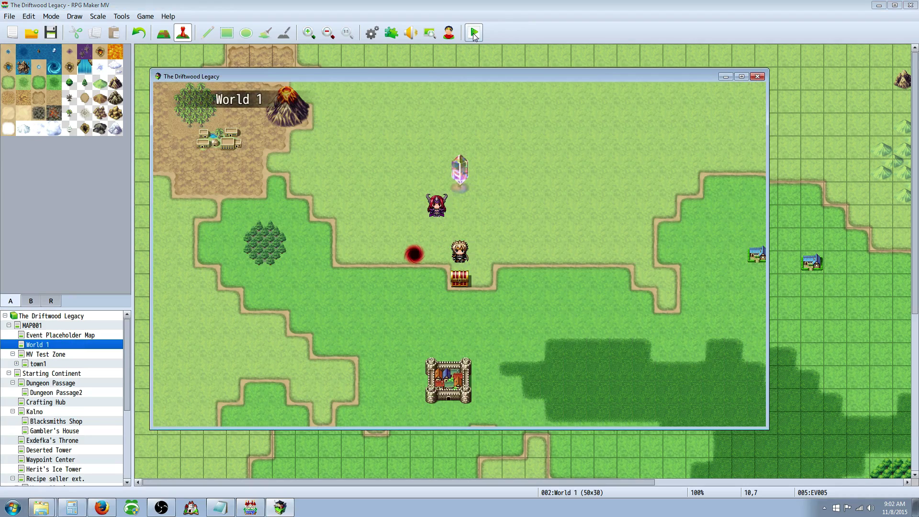
key(Left)
key(Up)
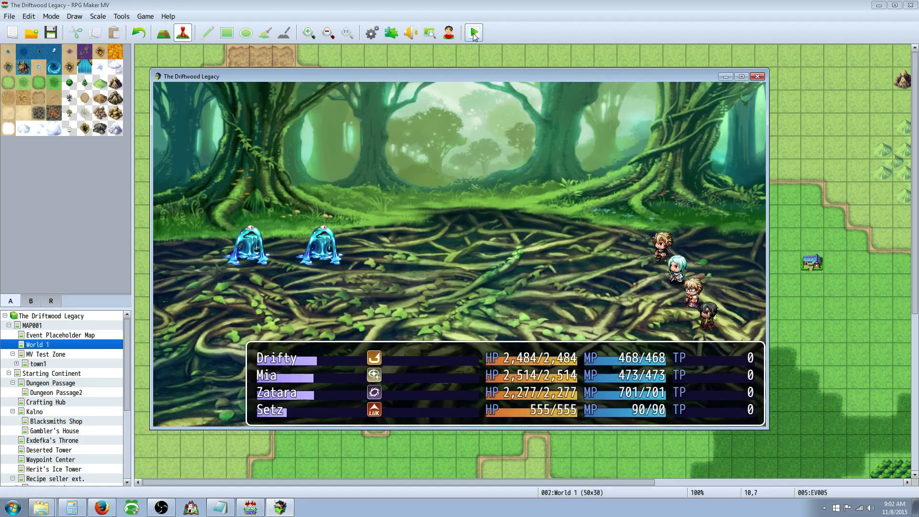
key(Down)
key(Return)
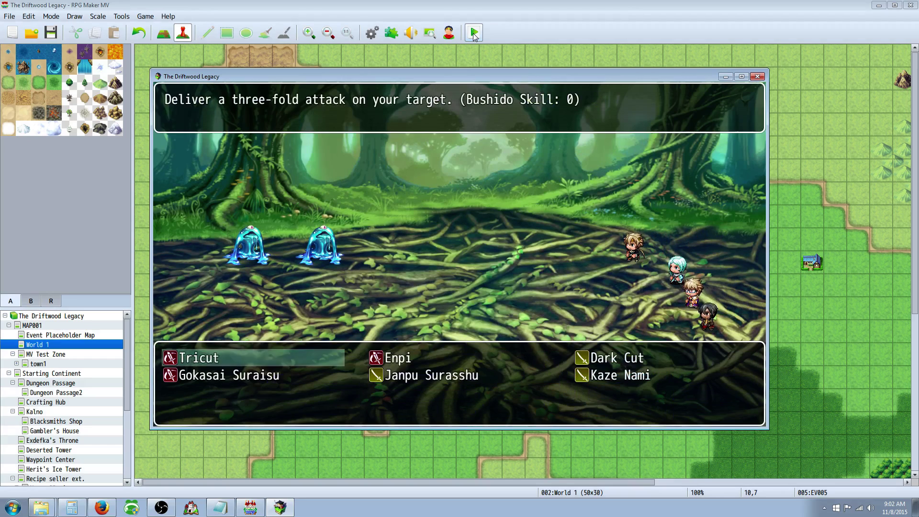
key(Right)
key(Return)
key(Return)
key(Down)
key(Down)
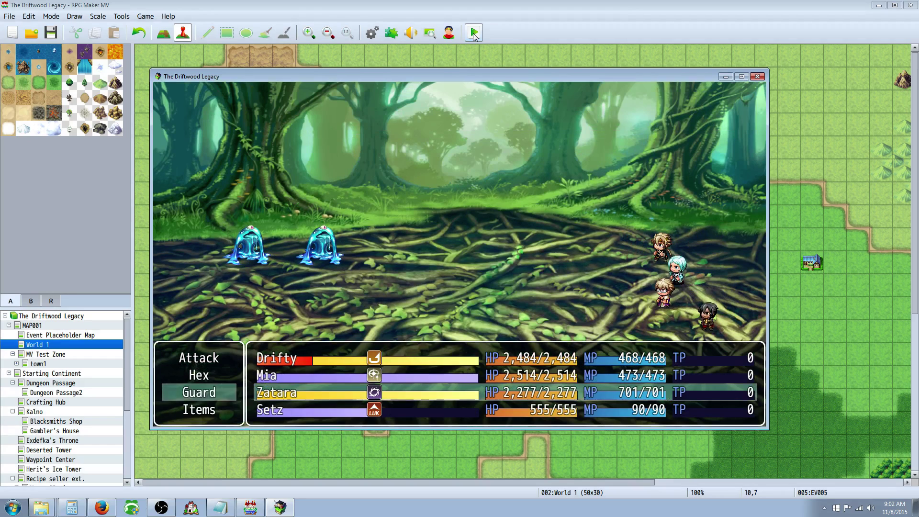
key(Return)
key(Down)
key(Down)
key(Down)
key(Return)
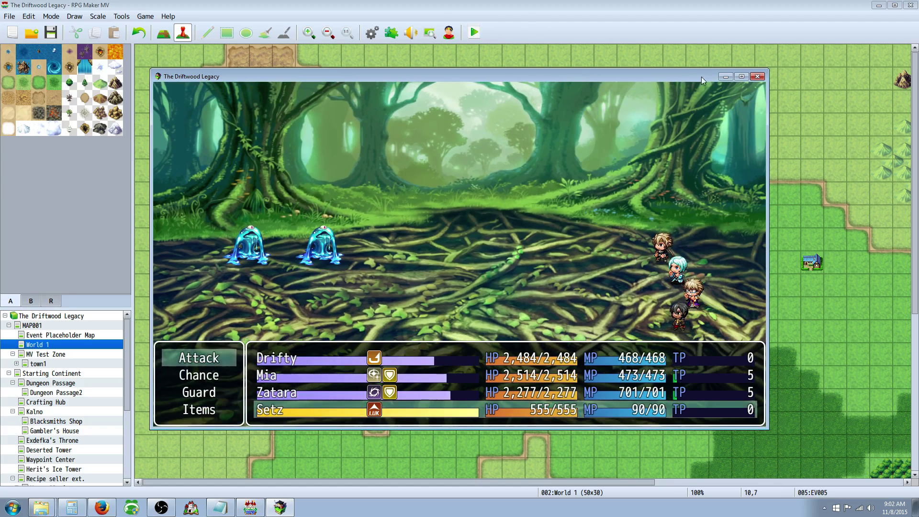
click(757, 77)
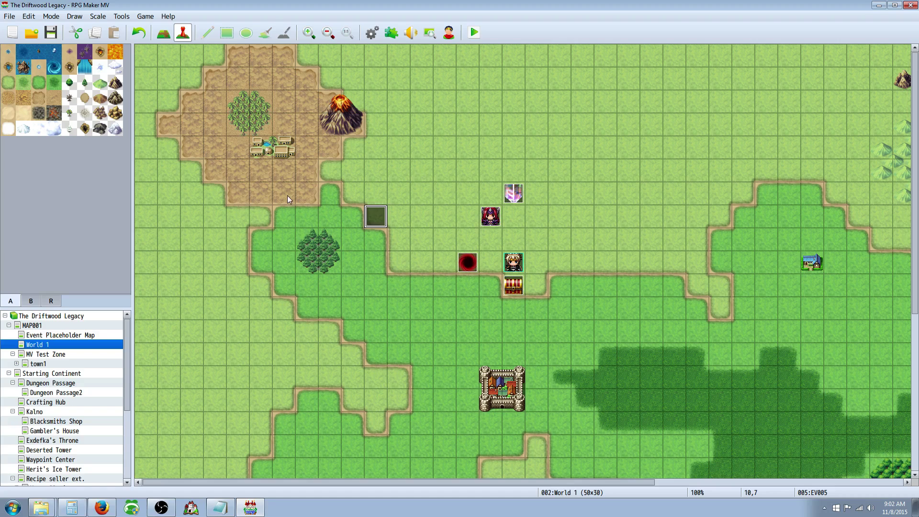
double_click(376, 218)
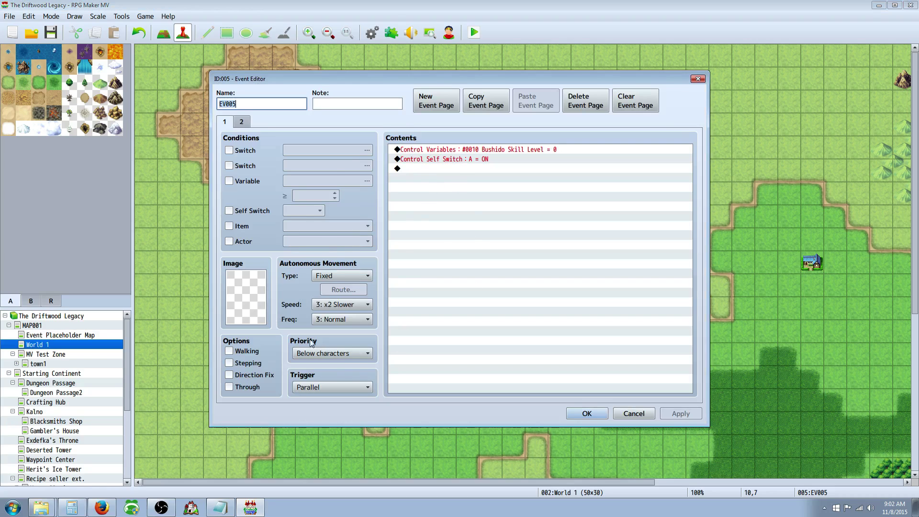
click(585, 411)
click(372, 32)
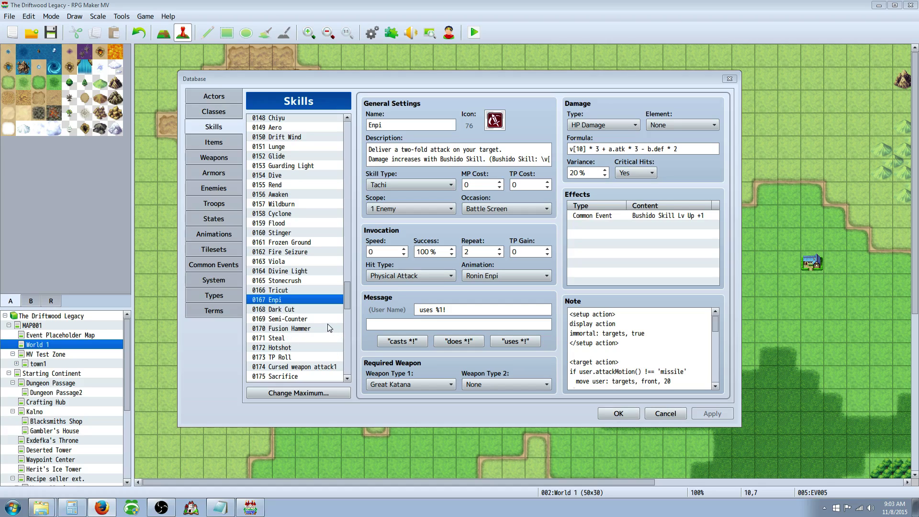
click(617, 413)
click(621, 415)
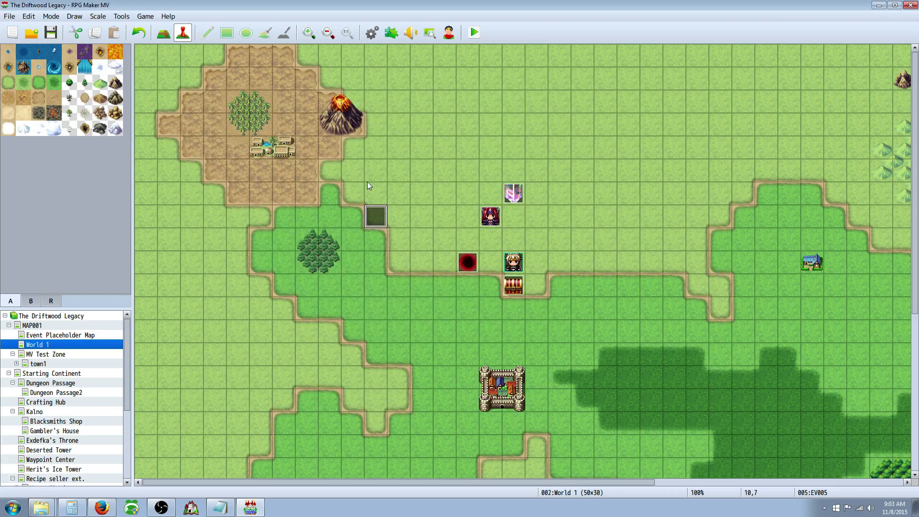
- In the Plugin Manager, view YEP_SkillCore and YEP_CoreEngine, then bring the Firefox tutorial window on screen
click(390, 33)
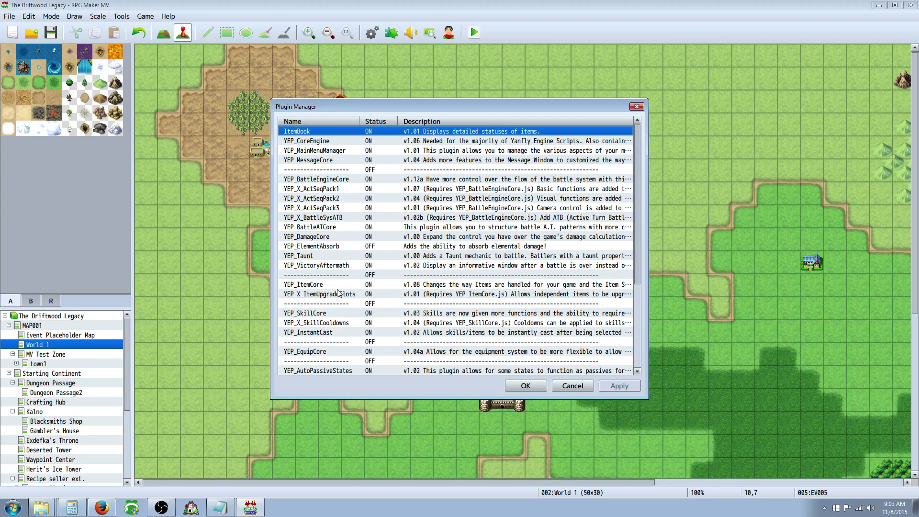
click(326, 314)
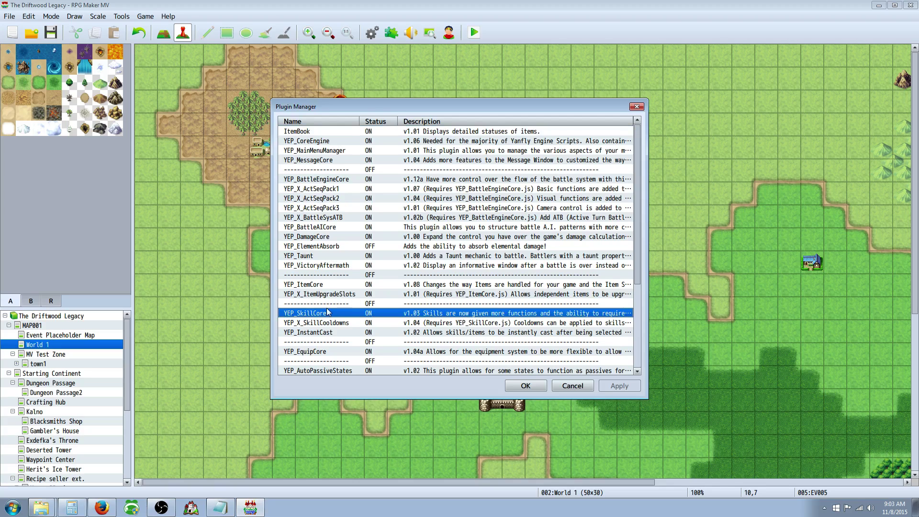
click(319, 142)
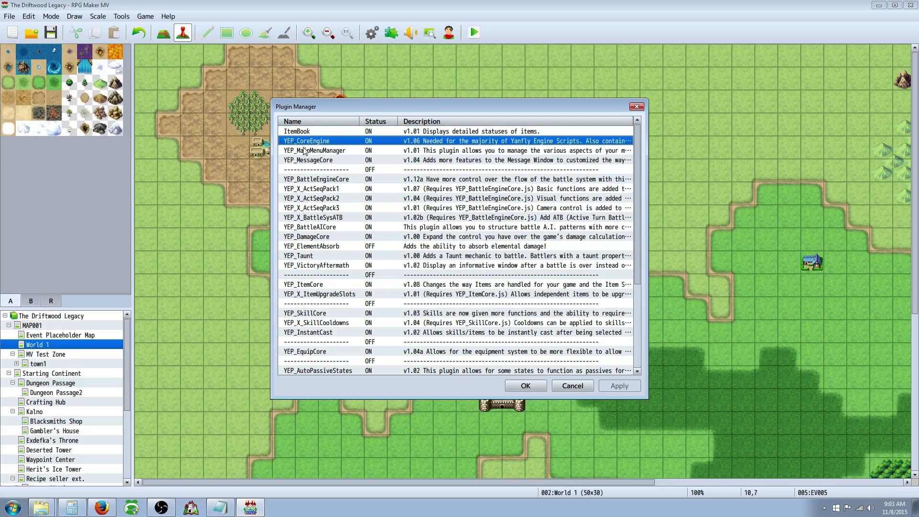
drag(4, 15, 498, 4)
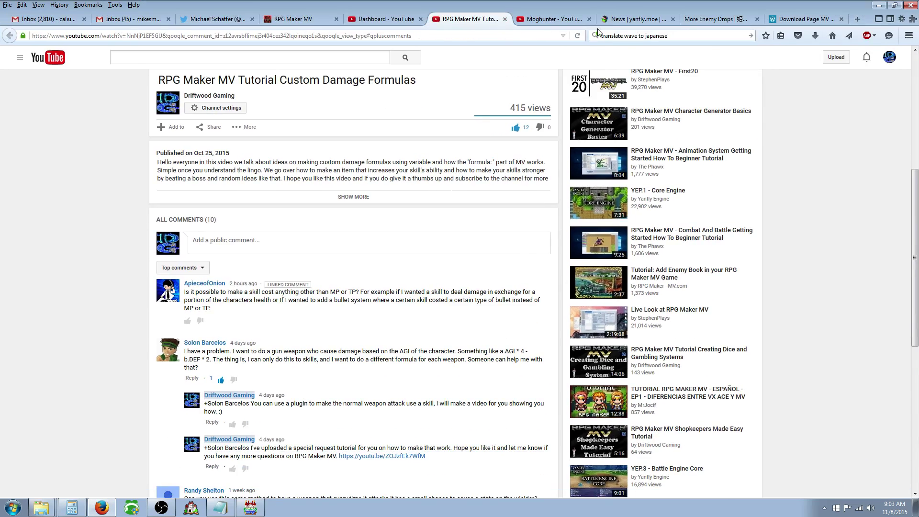
- View yanfly.moe's 'Plugin Updates Round 16!' news page and select its address, then minimize Firefox
click(637, 20)
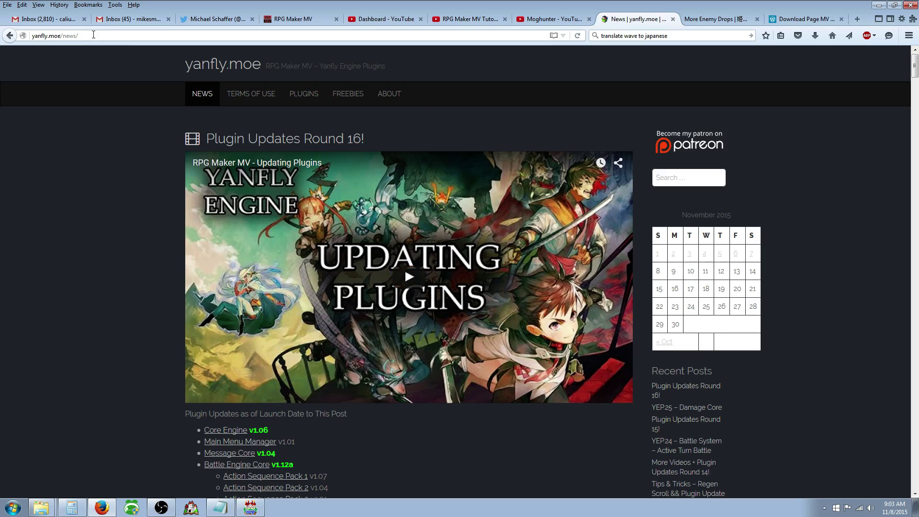
drag(77, 36, 31, 36)
click(879, 4)
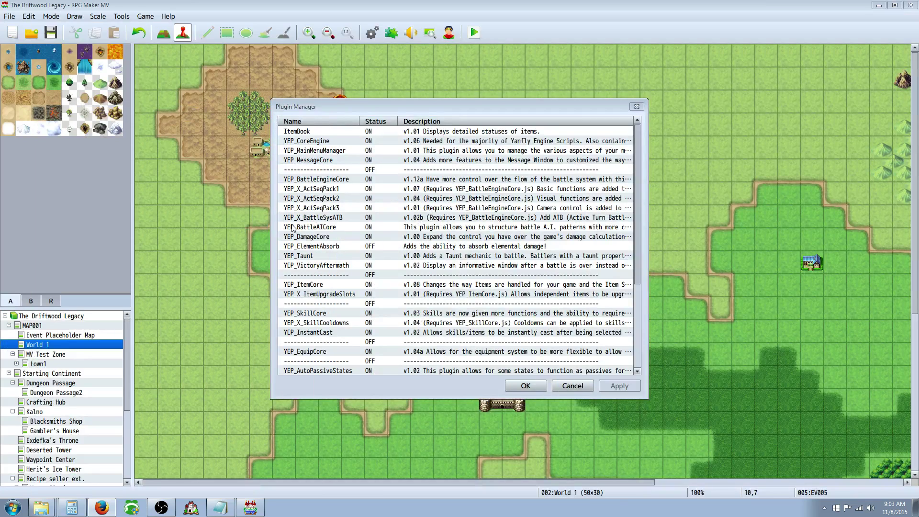
- Read YEP_SkillCore's HP Cost notetag help, including the percentage form, then close all plugin windows
click(331, 143)
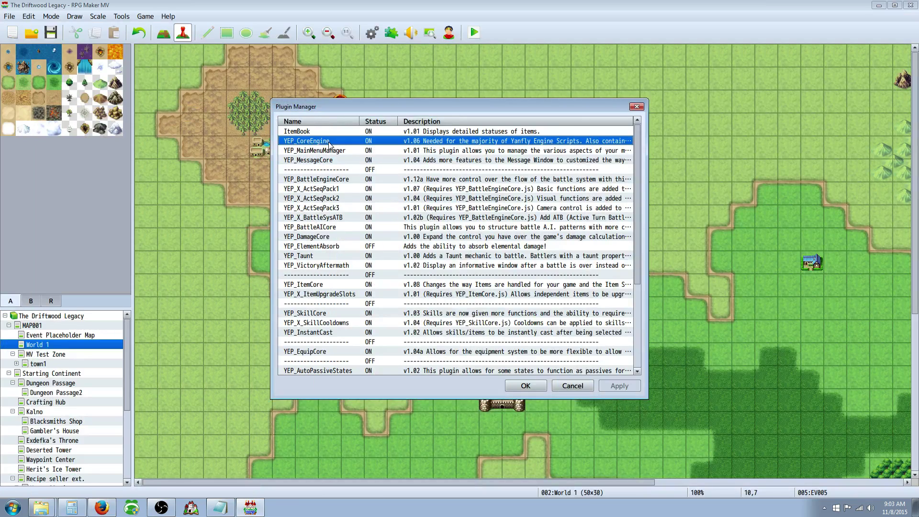
click(333, 314)
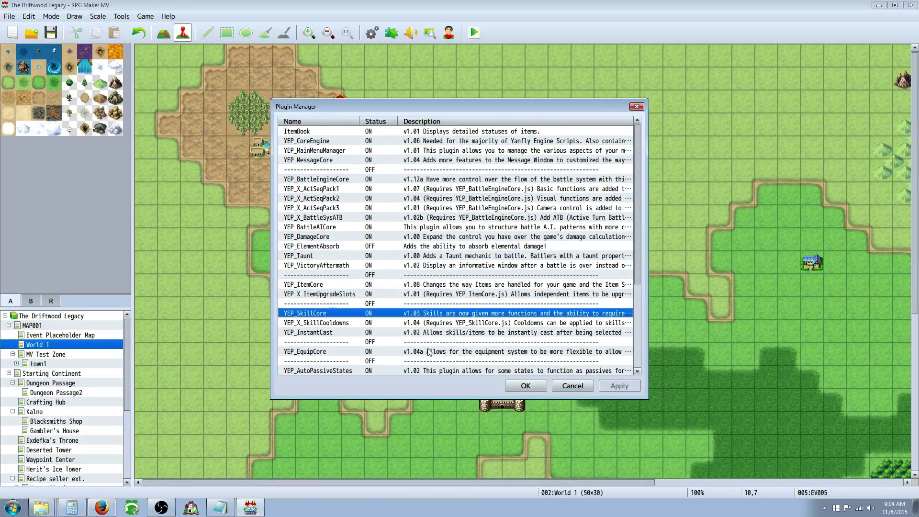
double_click(438, 314)
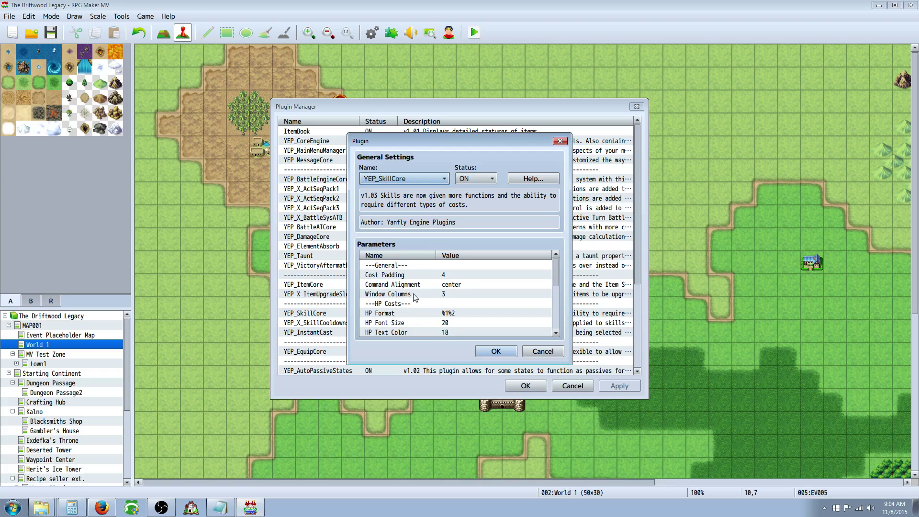
click(508, 180)
scroll(379, 294, down, 6)
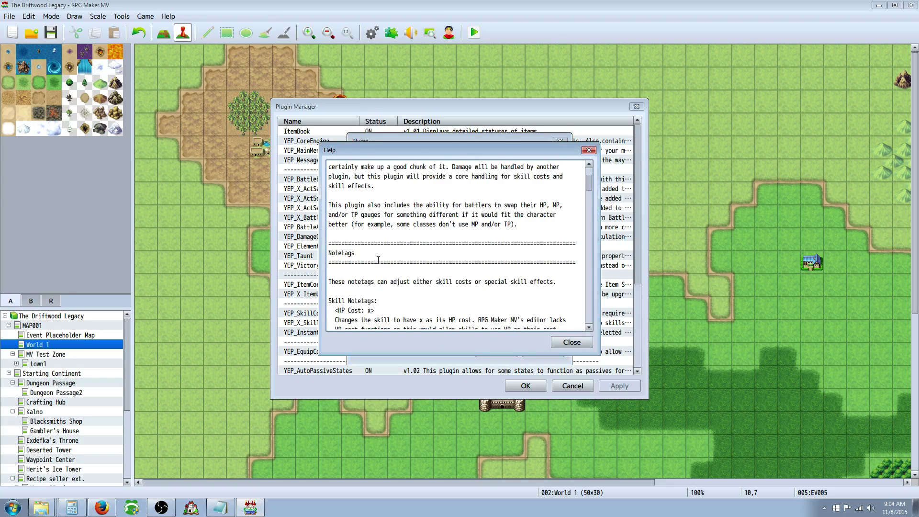
drag(374, 205, 328, 204)
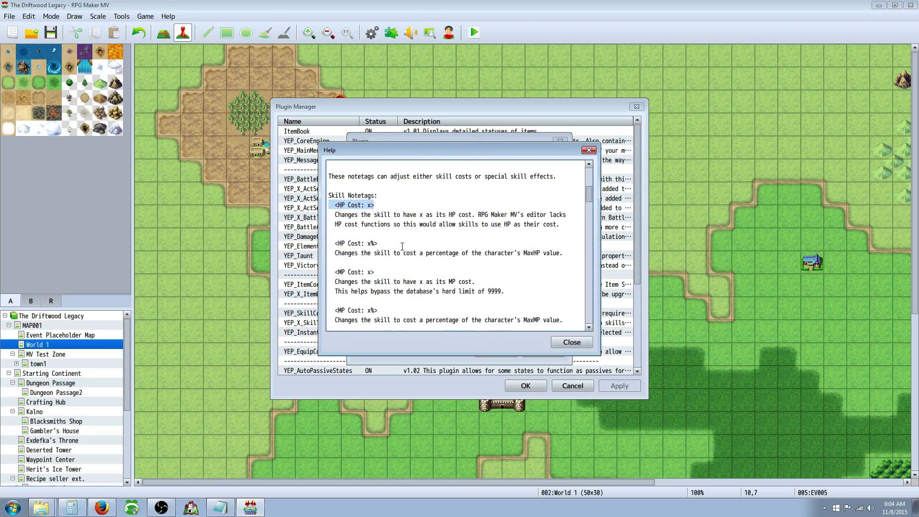
drag(377, 243, 317, 245)
click(570, 343)
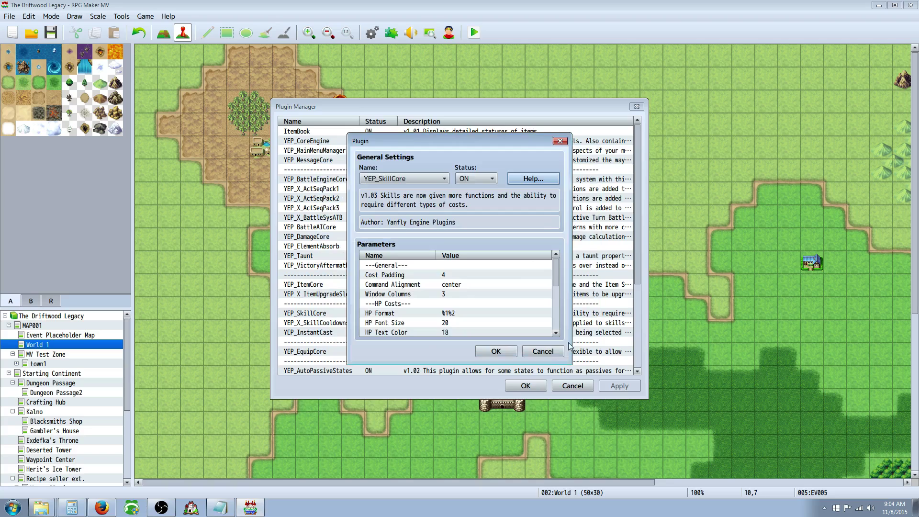
click(496, 351)
click(525, 385)
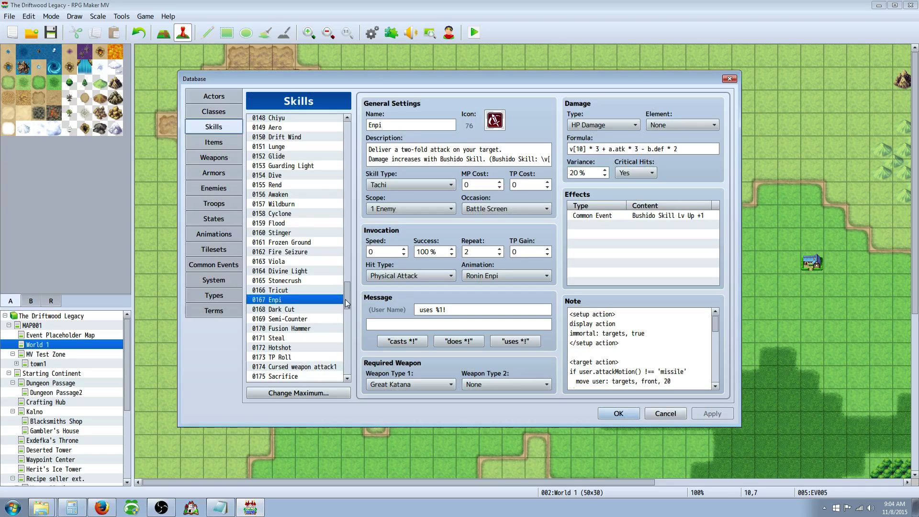
- Review Blood Mend's revive description, 30% cost, Death removal and Recover HP 15% + 50 effects
drag(346, 300, 345, 367)
click(306, 359)
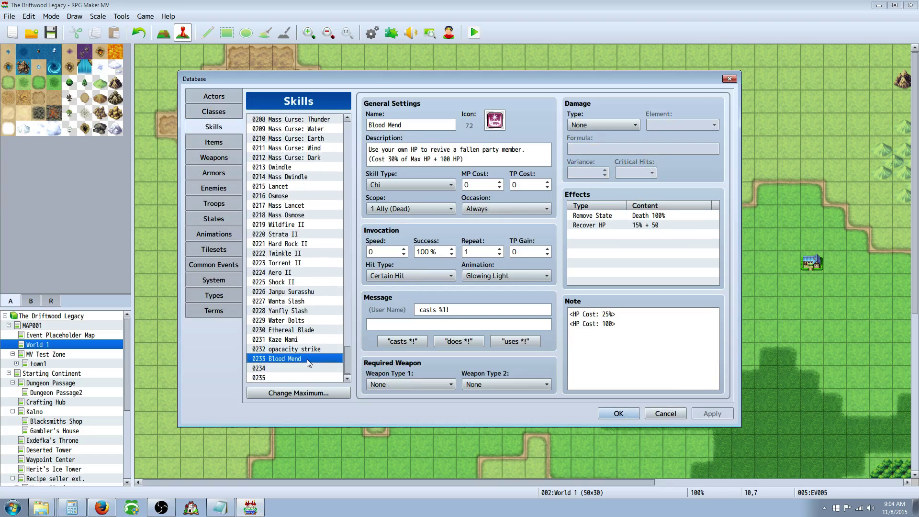
click(634, 320)
key(ctrl+a)
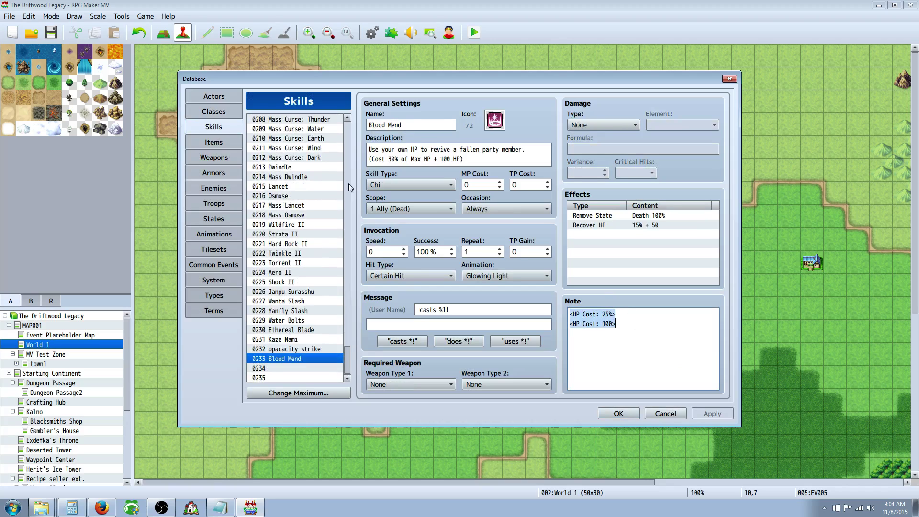
drag(369, 149, 504, 149)
click(518, 150)
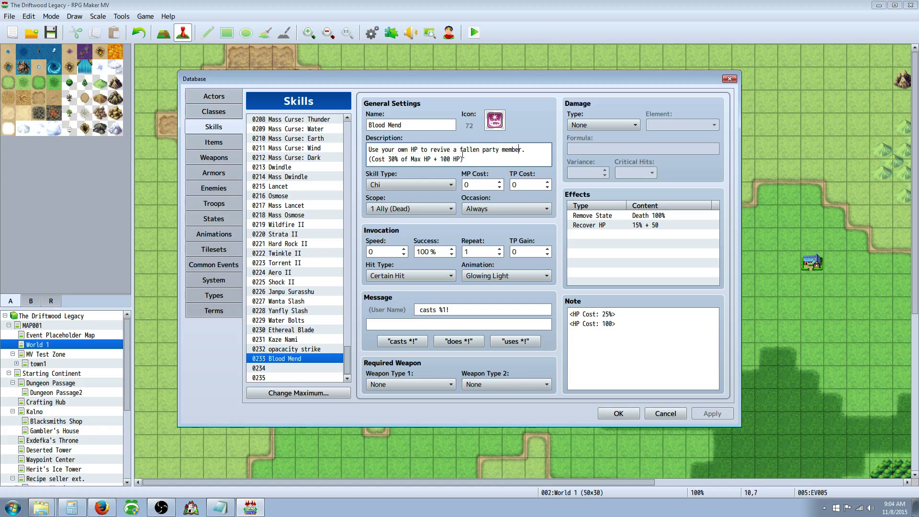
click(612, 218)
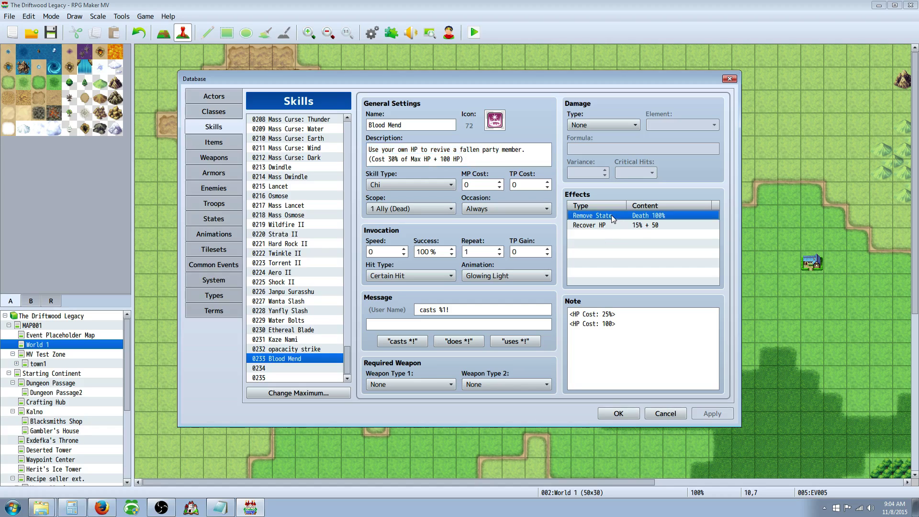
click(600, 225)
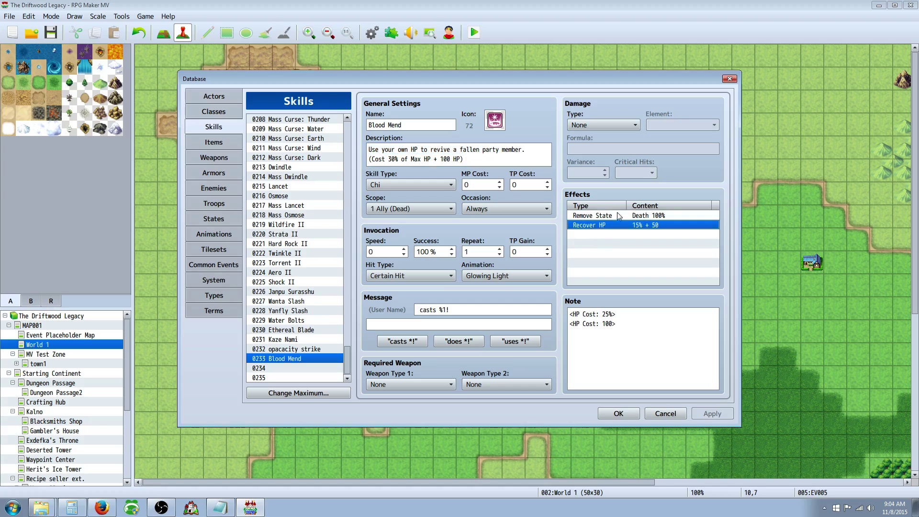
click(400, 159)
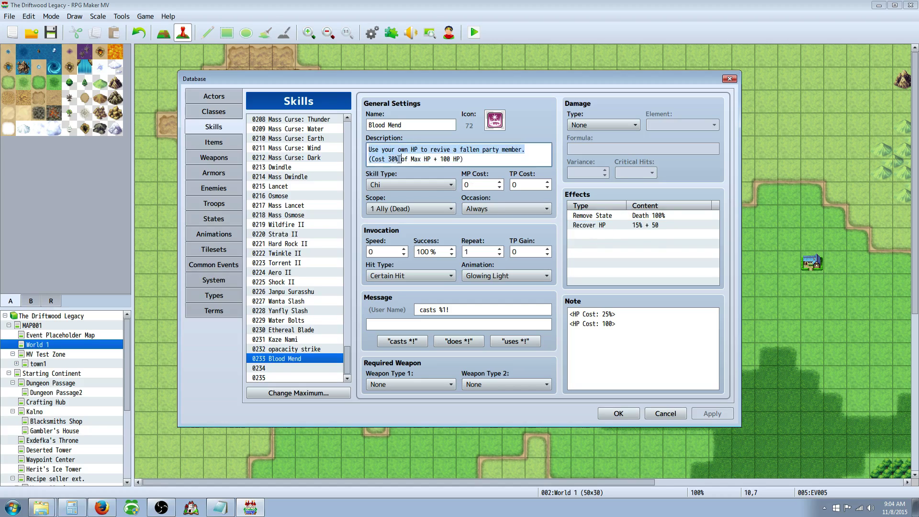
click(628, 225)
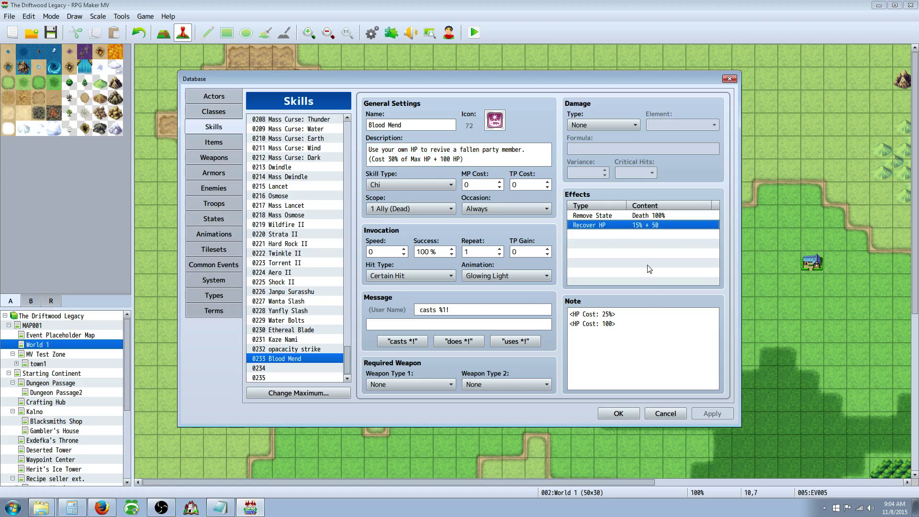
- Highlight Blood Mend's <HP Cost: 25%> and <HP Cost: 100> notetags
click(630, 332)
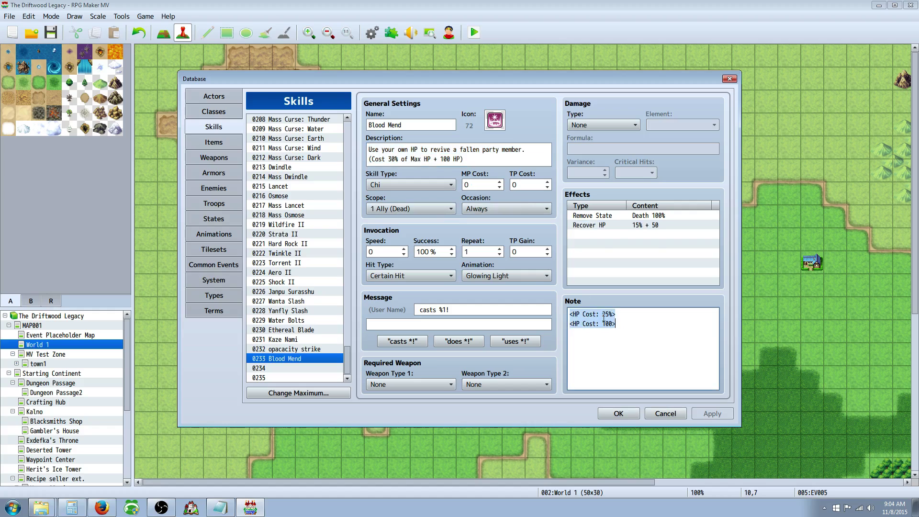
click(636, 326)
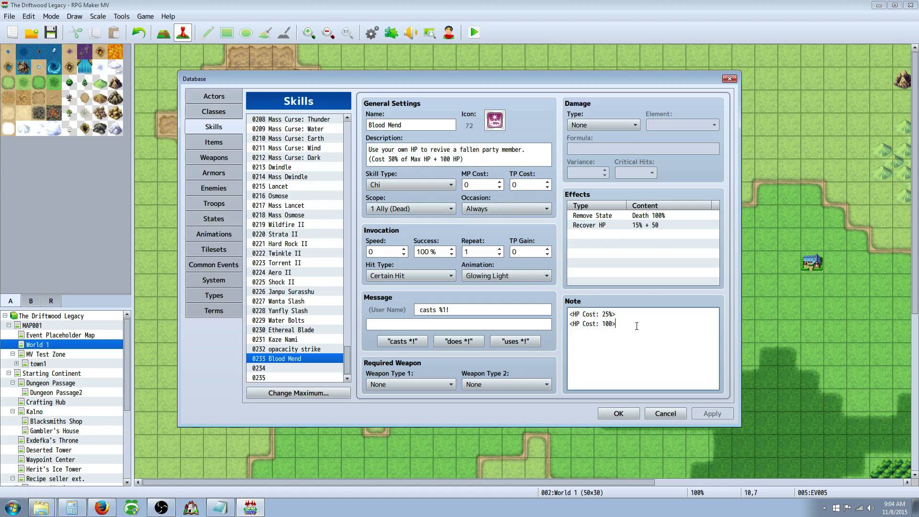
drag(569, 314, 614, 314)
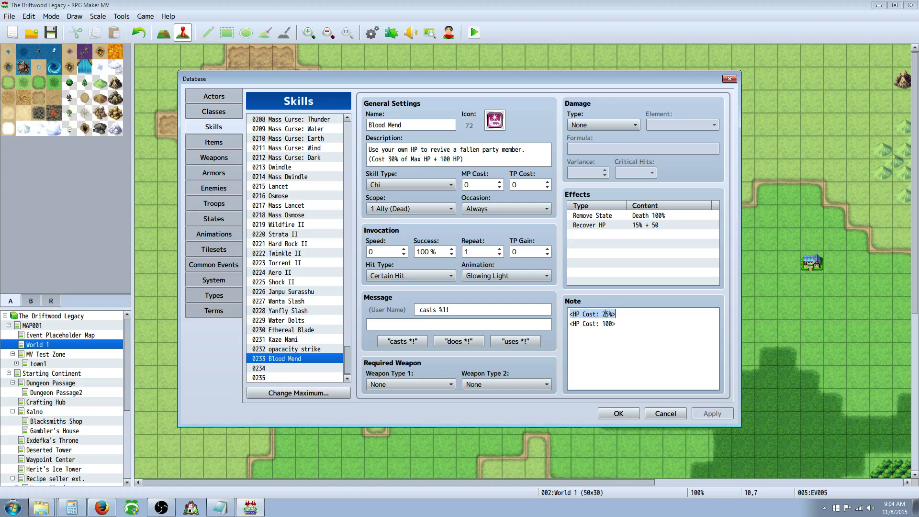
double_click(607, 314)
click(580, 324)
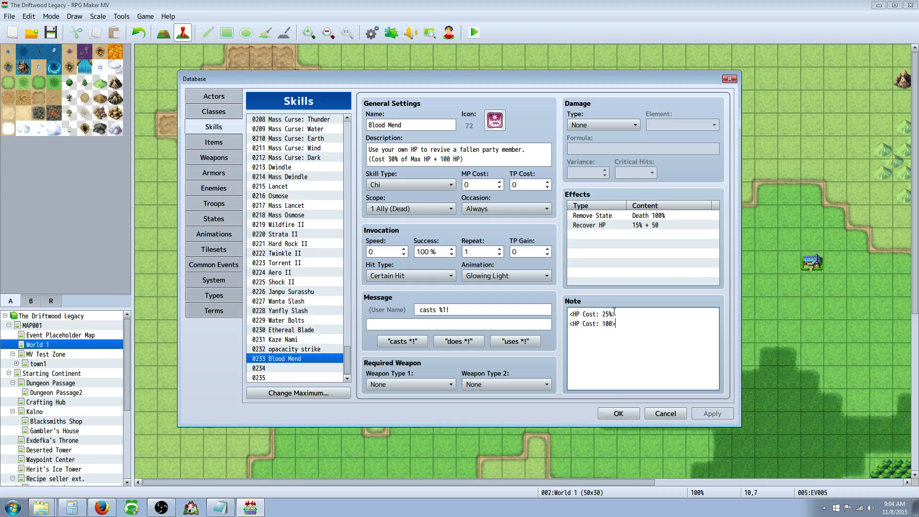
triple_click(615, 326)
drag(616, 314, 581, 306)
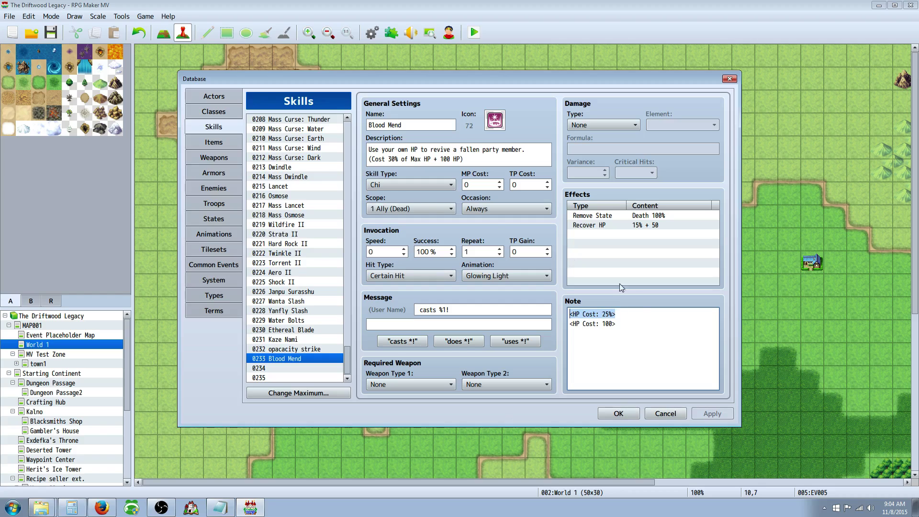
click(634, 341)
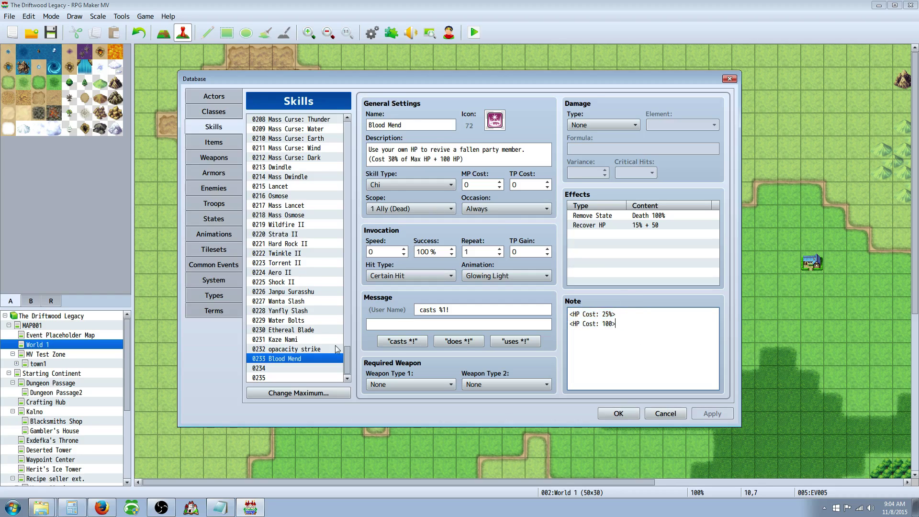
drag(349, 355, 351, 298)
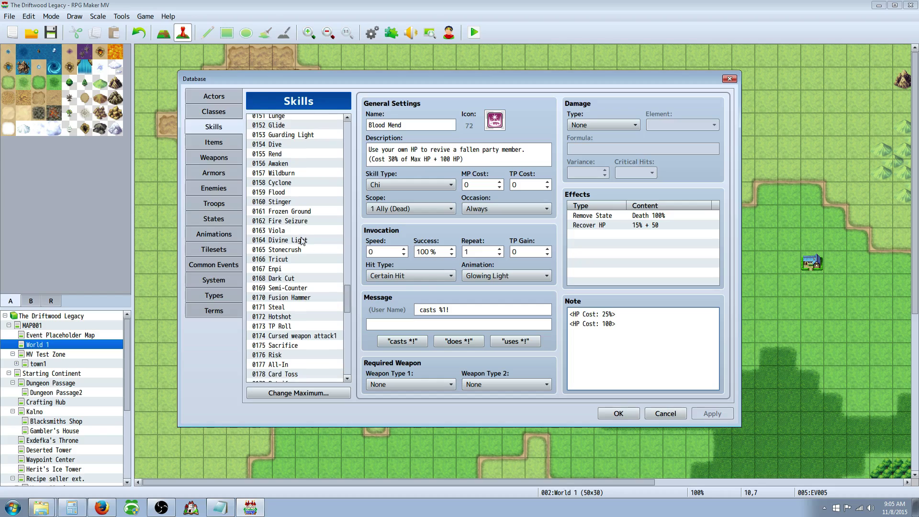
click(300, 278)
- Open the Sacrifice skill, check its MP and TP costs, and keep MP Drain as damage type
scroll(299, 277, down, 1)
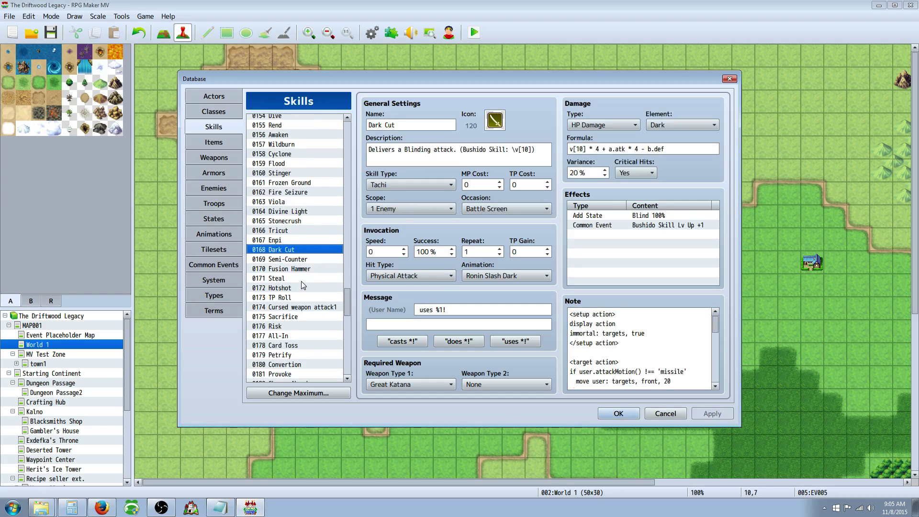
click(303, 317)
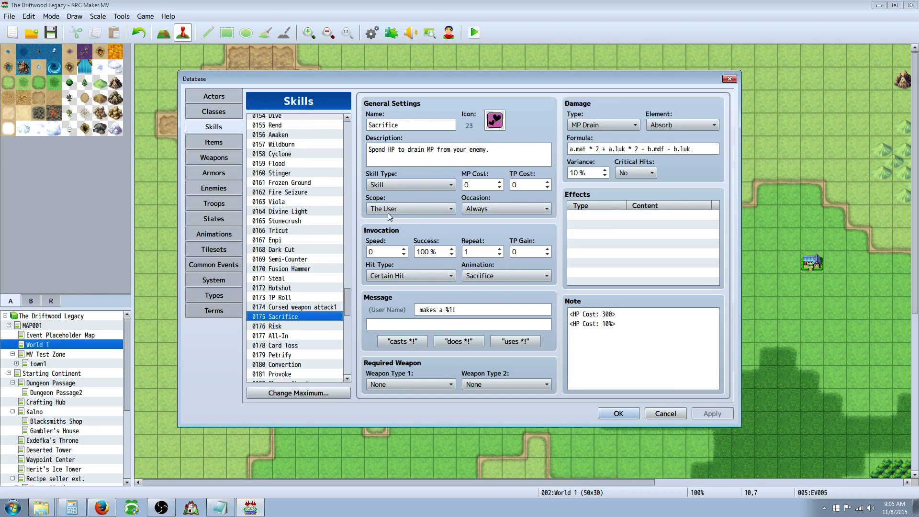
click(488, 190)
key(Tab)
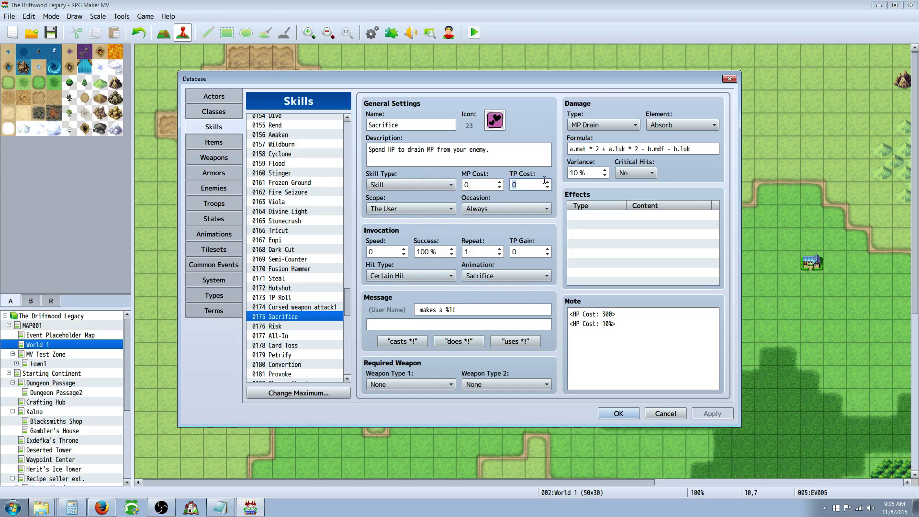
click(588, 126)
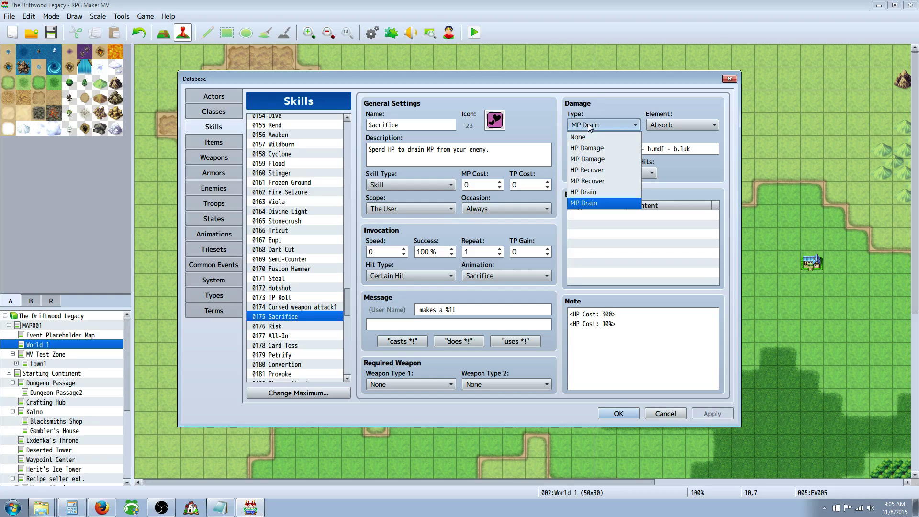
click(595, 204)
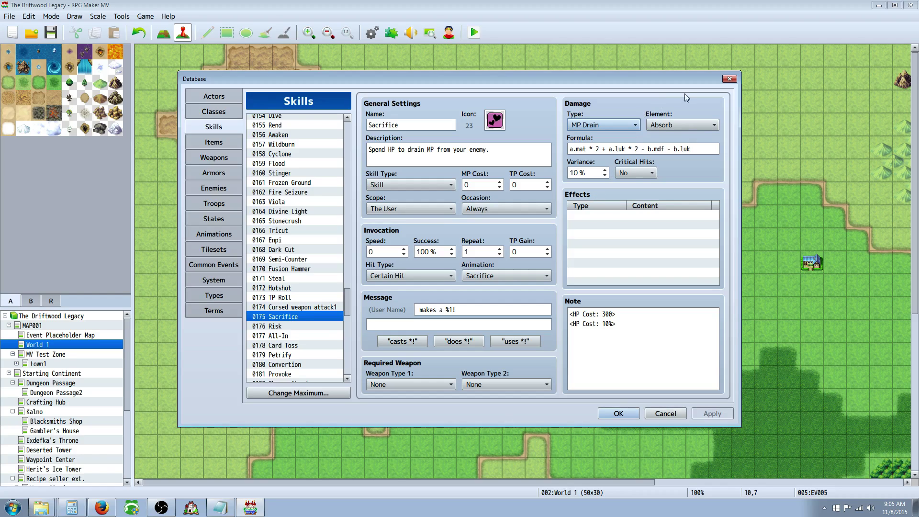
- Confirm Sacrifice's notes hold <HP Cost: 300> and <HP Cost: 10%>, and accept the database changes
drag(569, 149, 693, 149)
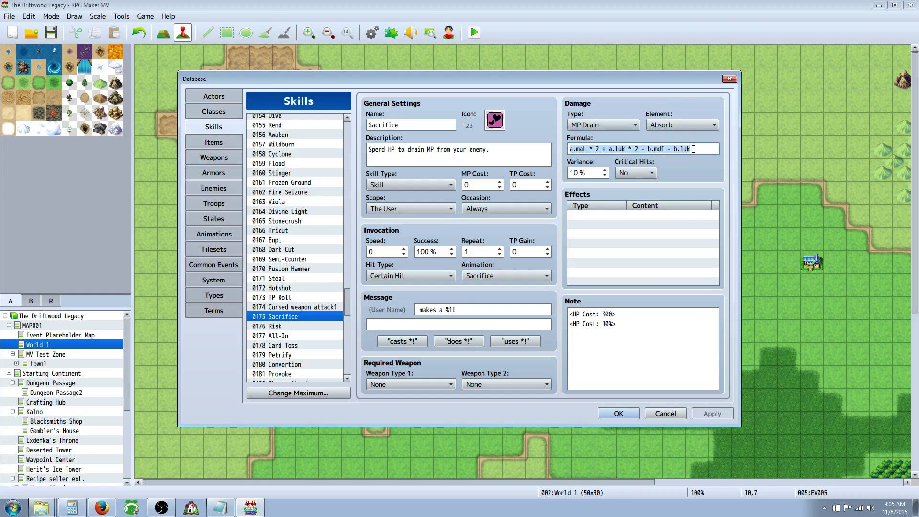
drag(570, 314, 646, 338)
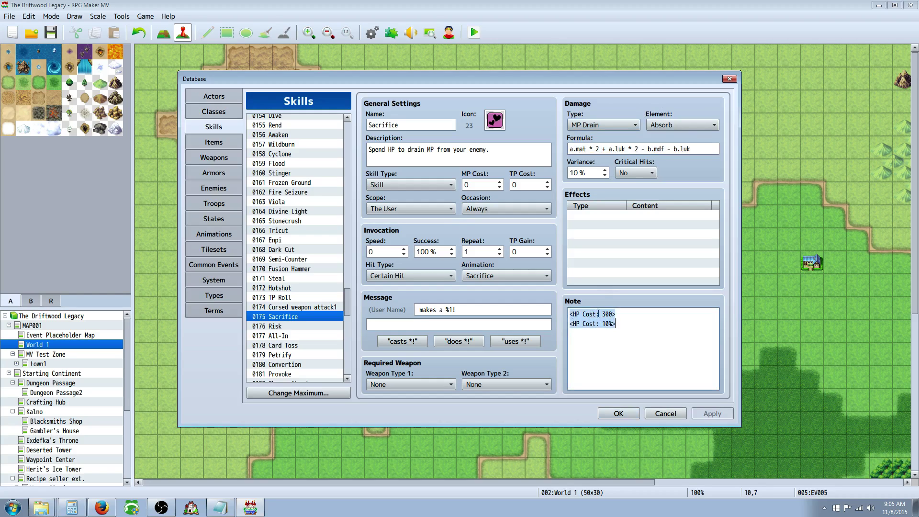
click(624, 315)
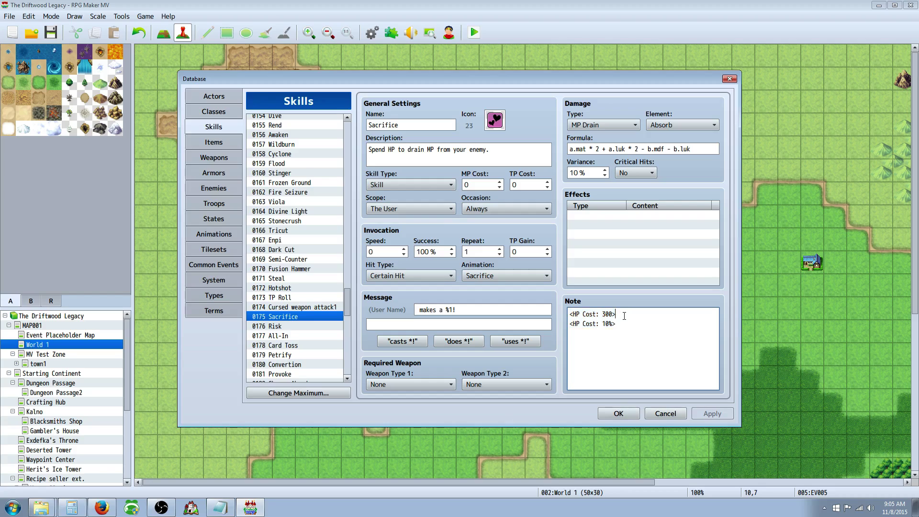
drag(621, 326, 568, 314)
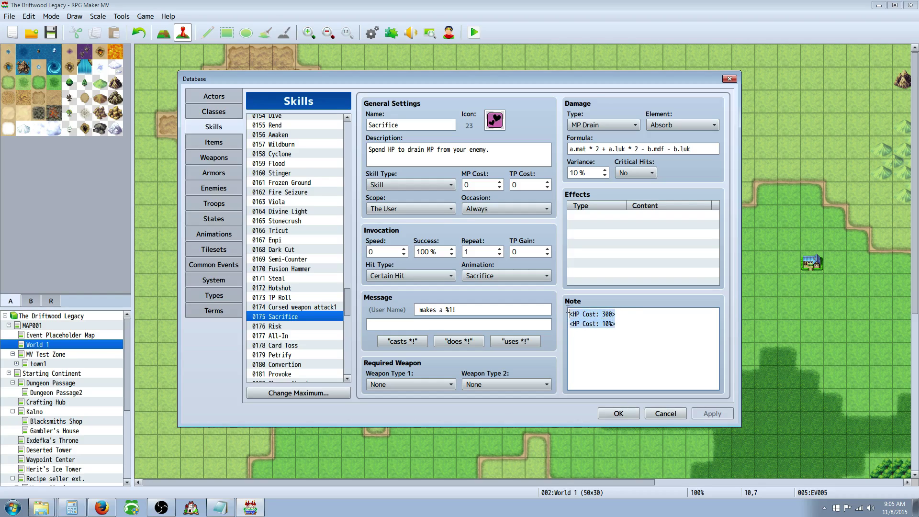
click(640, 322)
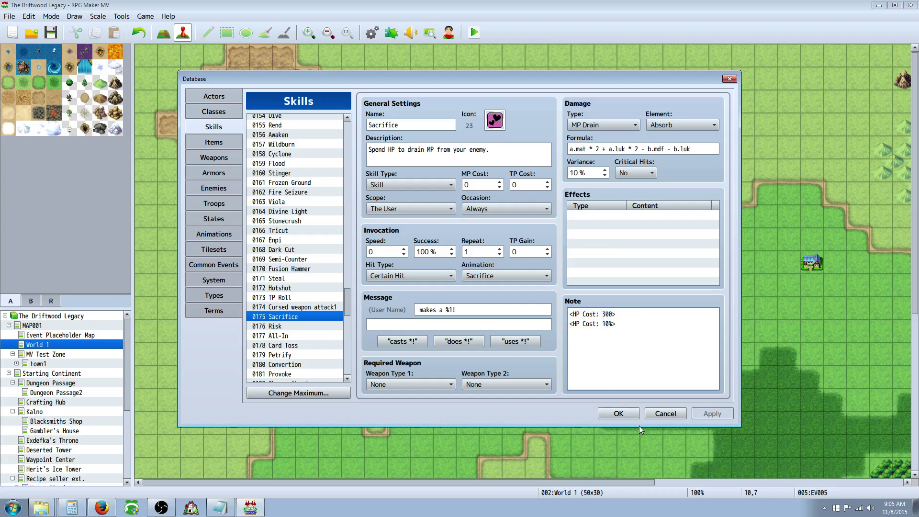
click(627, 414)
- Save the project and start a new-game playtest, dismissing the fallen party member message
click(54, 38)
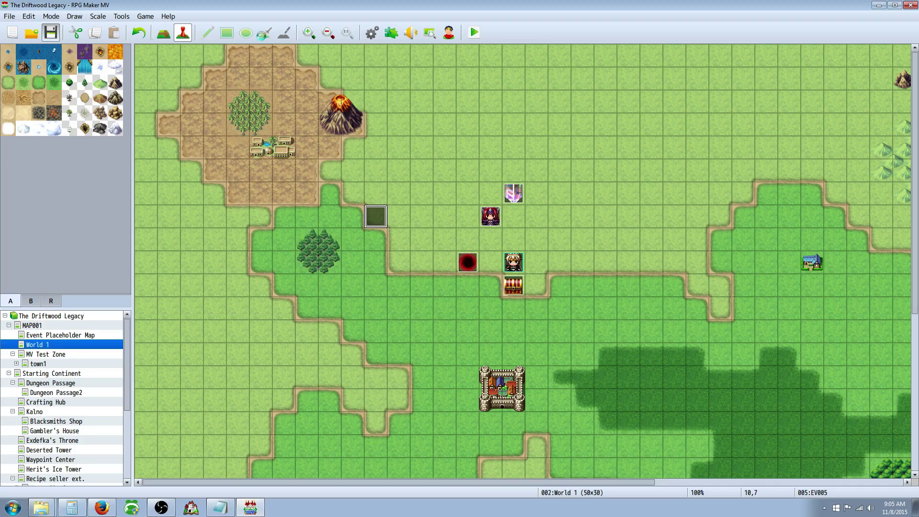
click(481, 33)
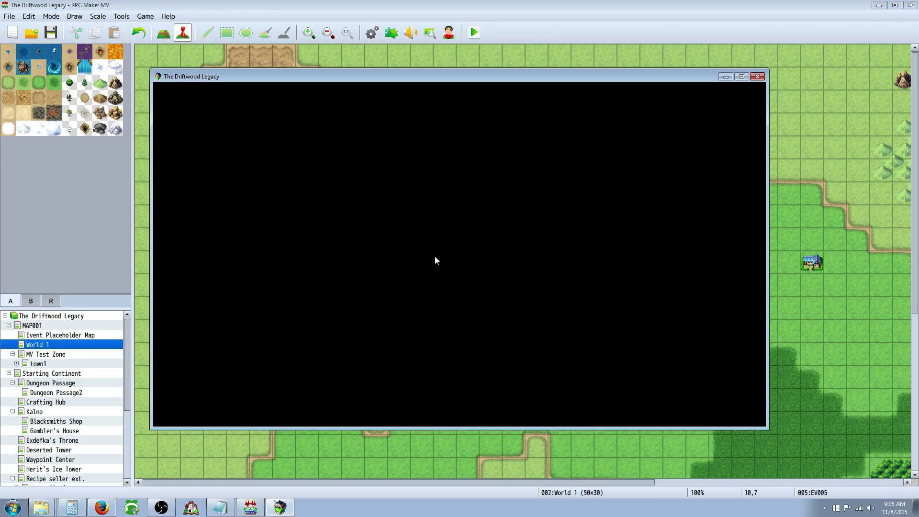
key(Return)
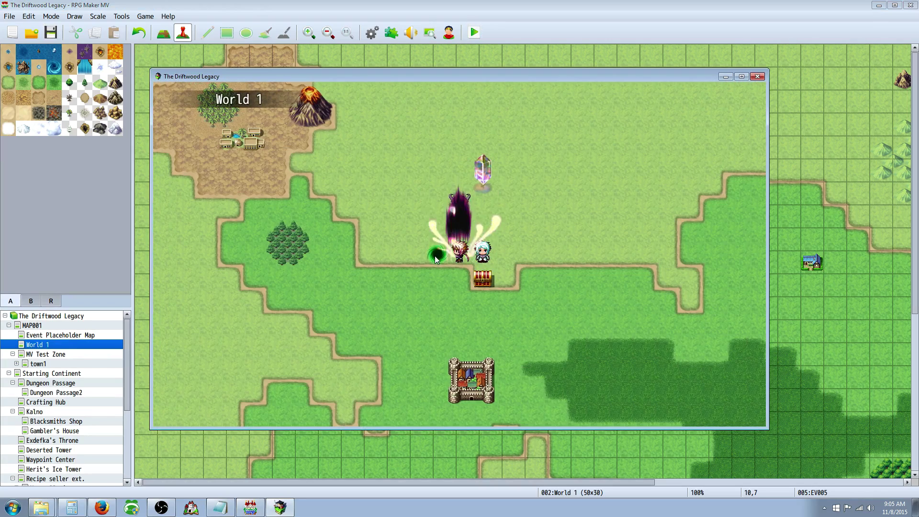
key(Return)
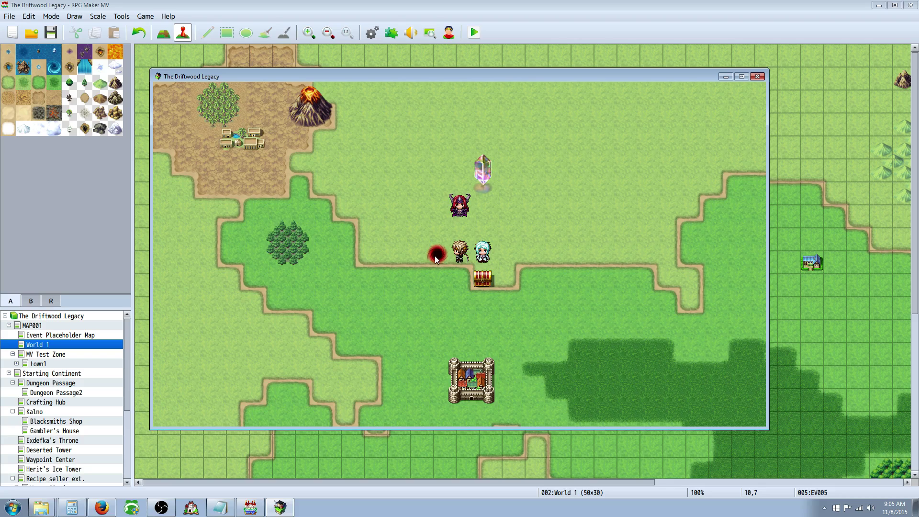
- Have Mia cast Blood Mend from Abilities > Chi on Setz, reviving him to 134/555 HP
key(Escape)
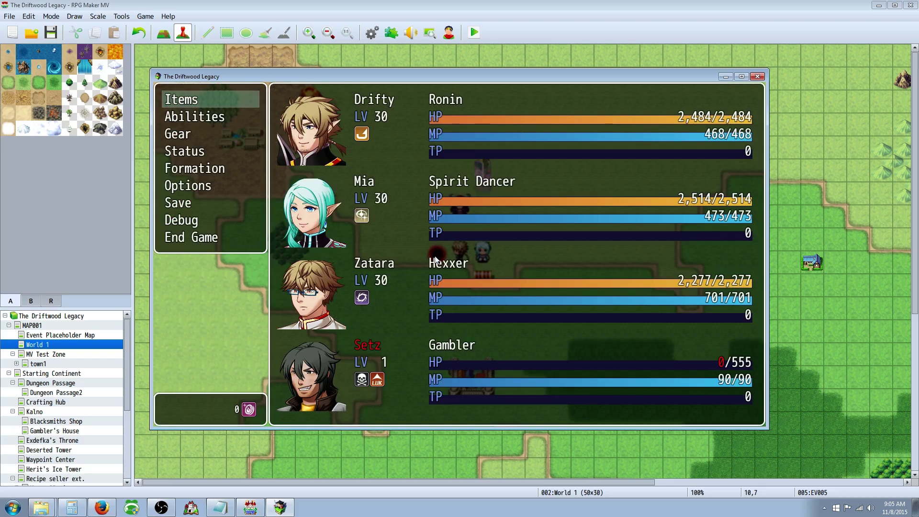
key(Down)
key(Return)
key(Down)
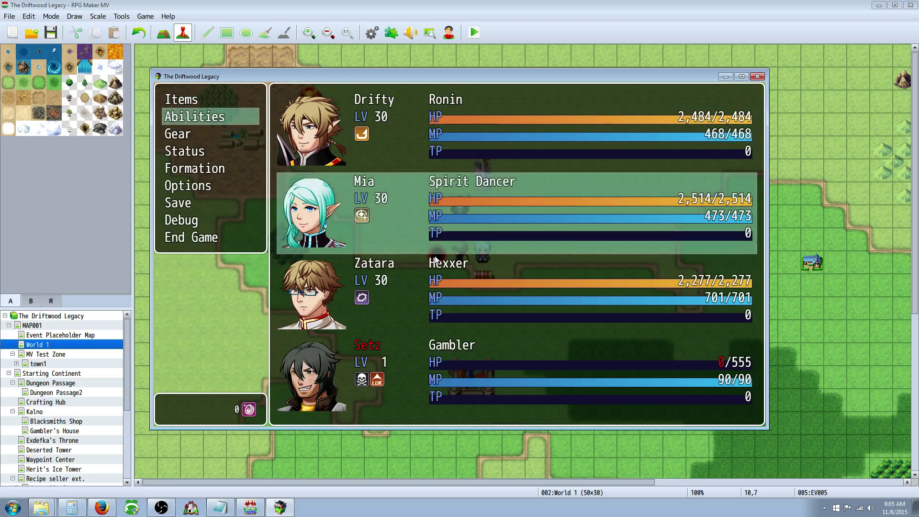
key(Return)
key(Down)
key(Return)
key(Down)
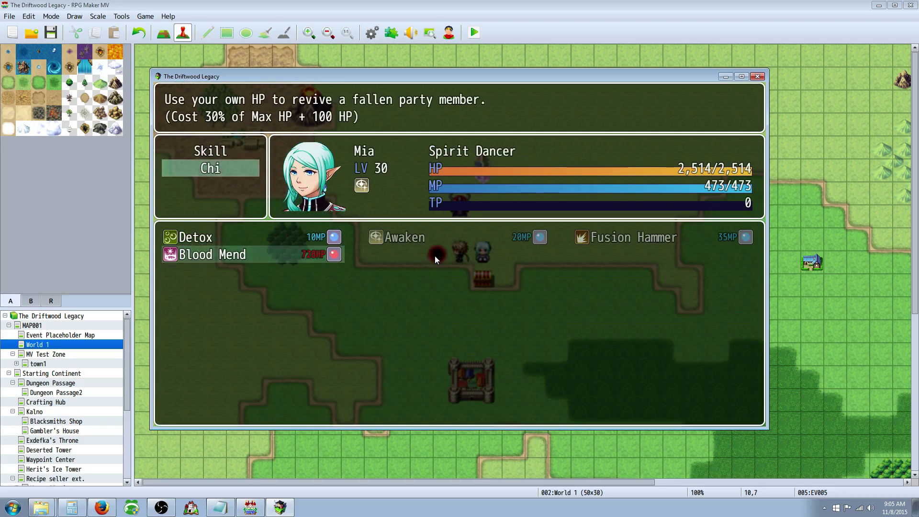
key(Return)
key(Down)
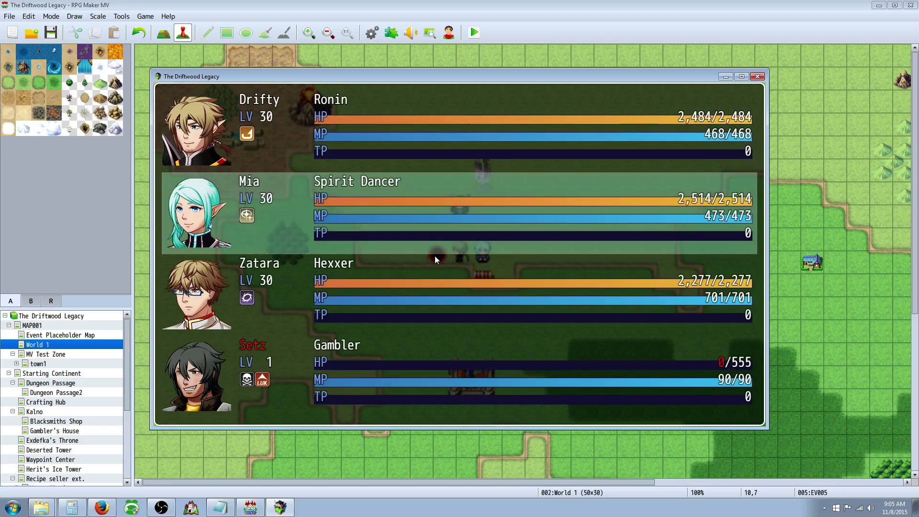
key(Down)
key(Down)
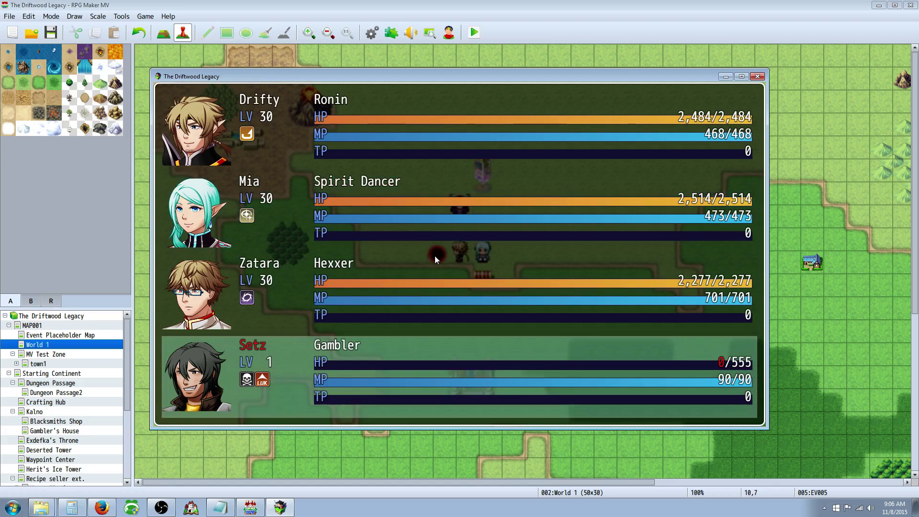
key(Down)
key(Down)
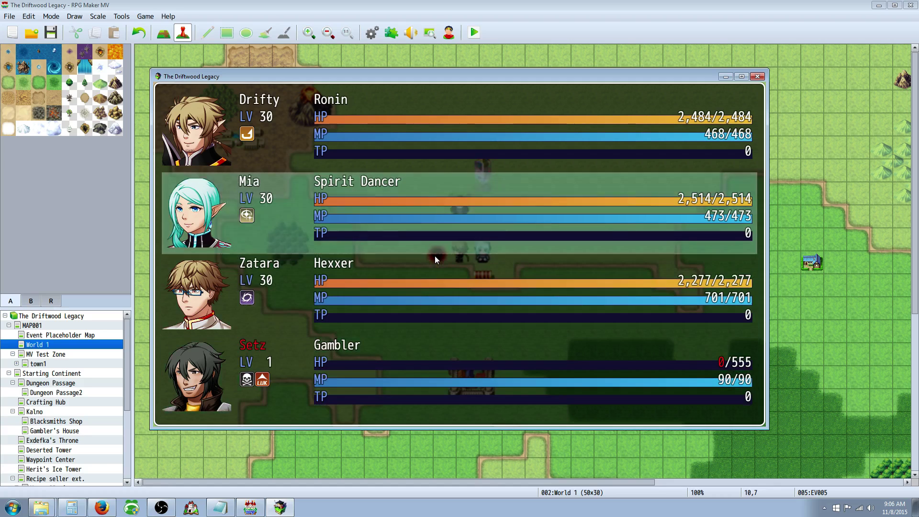
key(Down)
key(Down)
key(Return)
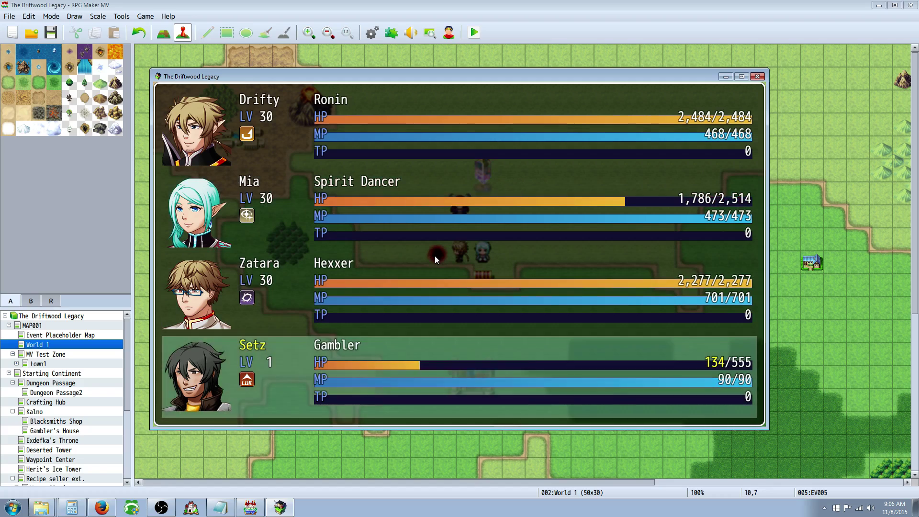
- Reselect Mia in the party menu and open her Skill screen to the Chi skills
key(Escape)
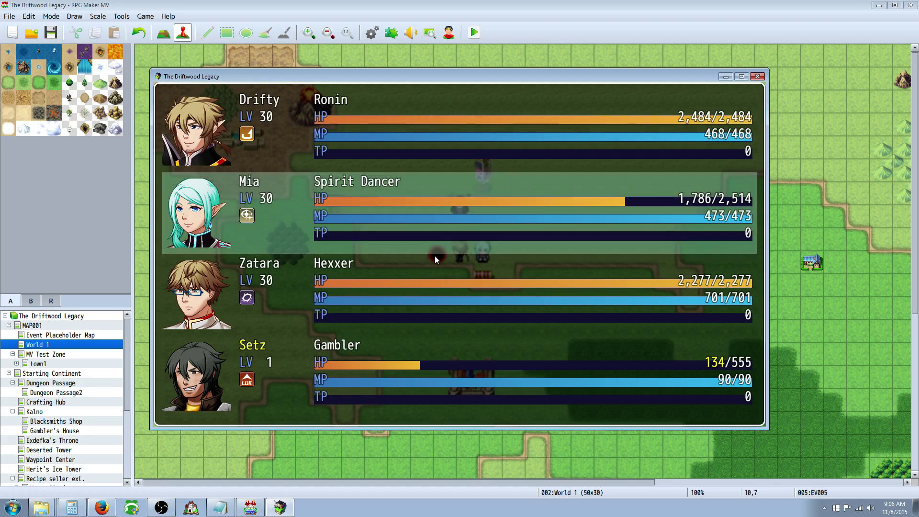
key(Down)
key(Down)
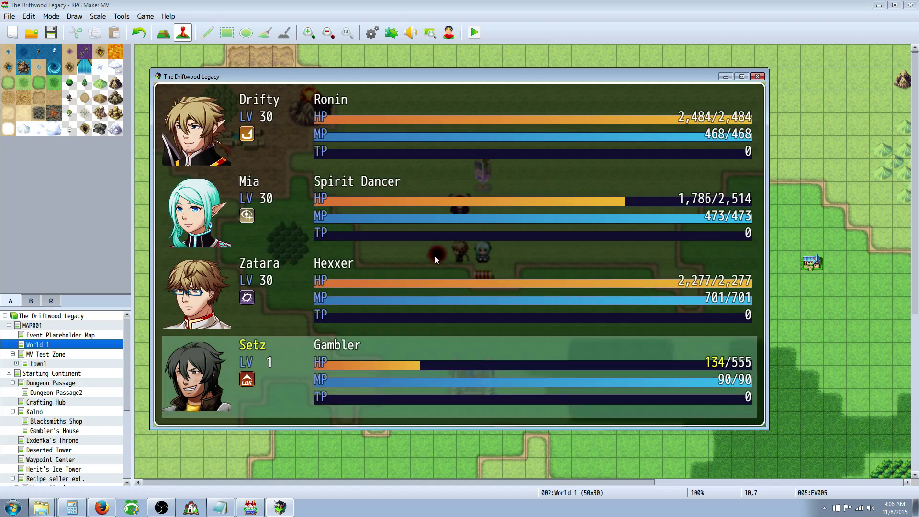
key(Up)
key(Up)
key(Return)
- Back out to Mia's skill categories and reopen her Chi skills list
key(Up)
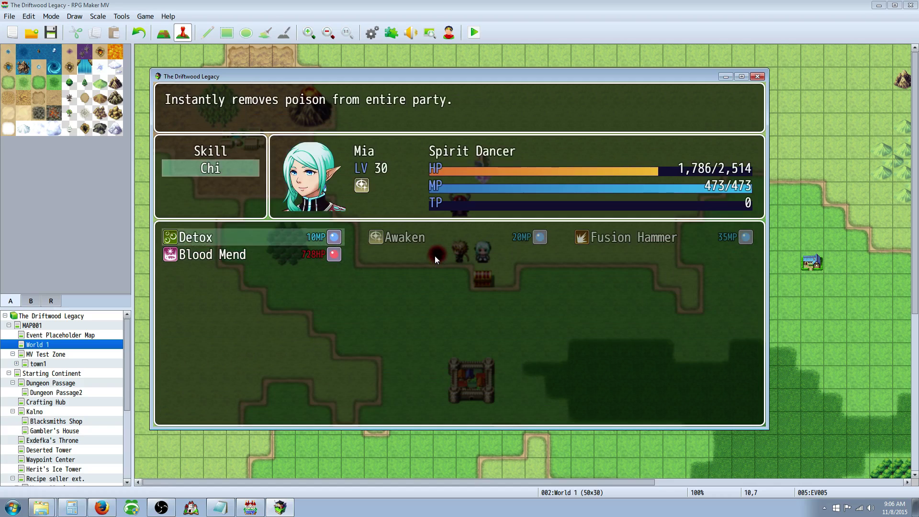
key(Right)
key(Right)
key(Escape)
key(Up)
key(Return)
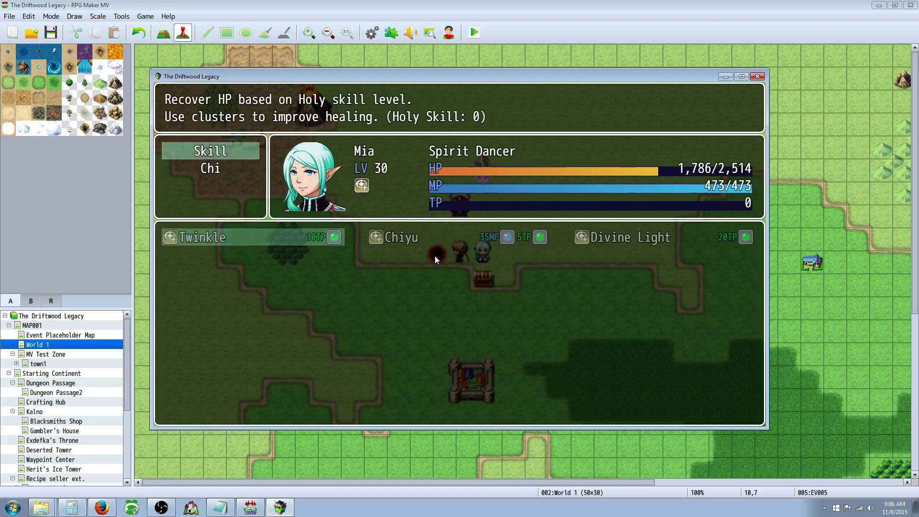
key(Right)
key(Right)
key(Escape)
key(Down)
key(Return)
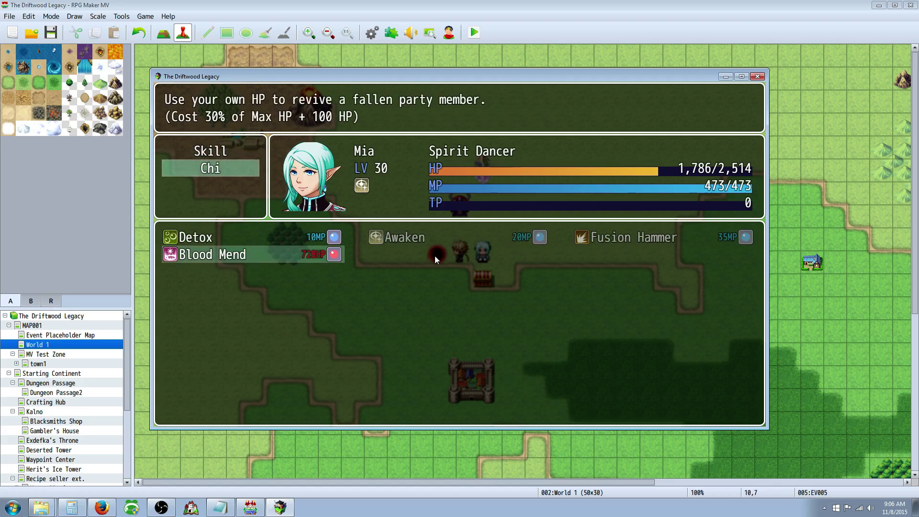
- Read the Detox, Blood Mend, Awaken and Fusion Hammer skill descriptions
key(Up)
key(Down)
key(Up)
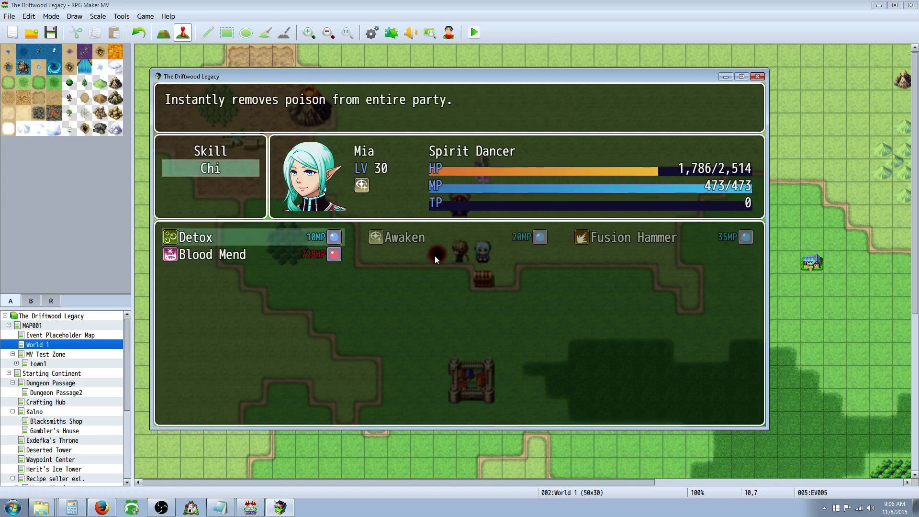
key(Down)
key(Up)
key(Down)
key(Up)
key(Right)
key(Left)
key(Down)
key(Up)
key(Right)
key(Right)
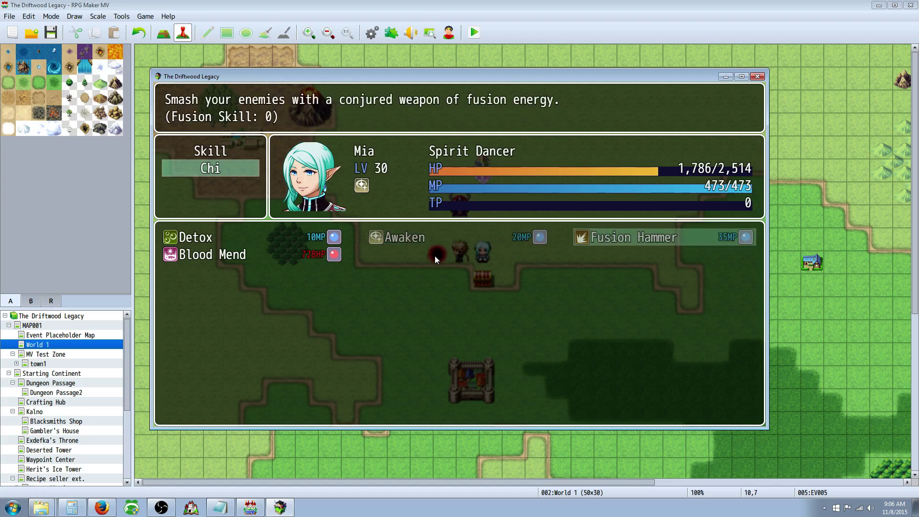
key(Left)
- Compare the Chi skills again, finish on Blood Mend's revive description, then escape to the main menu
key(Left)
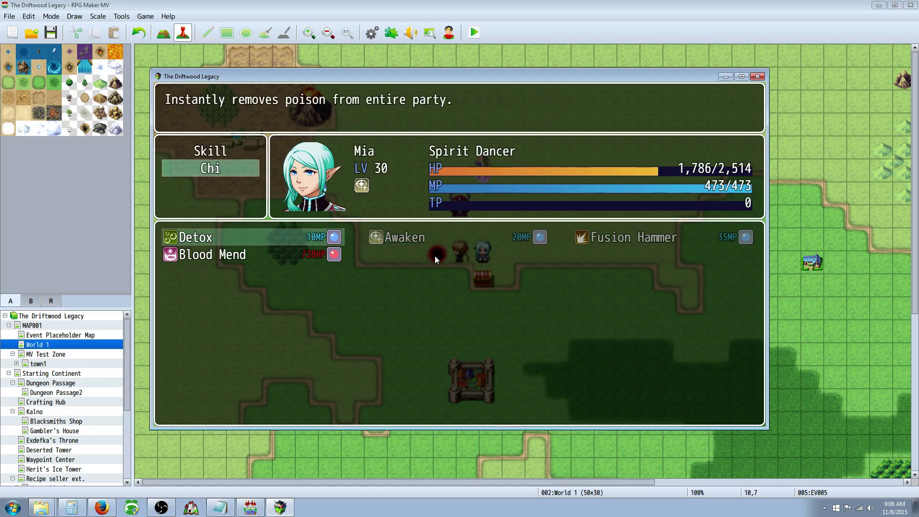
key(Right)
key(Left)
key(Down)
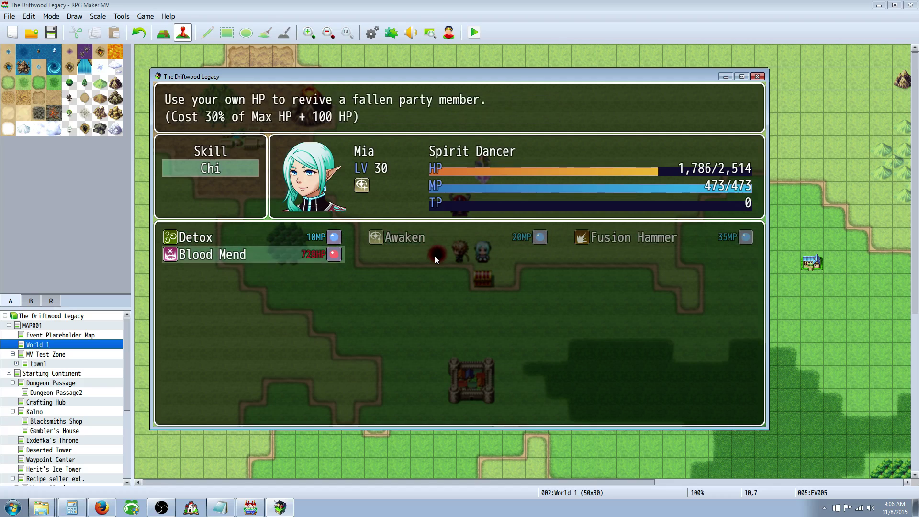
key(Up)
key(Down)
key(Up)
key(Right)
key(Right)
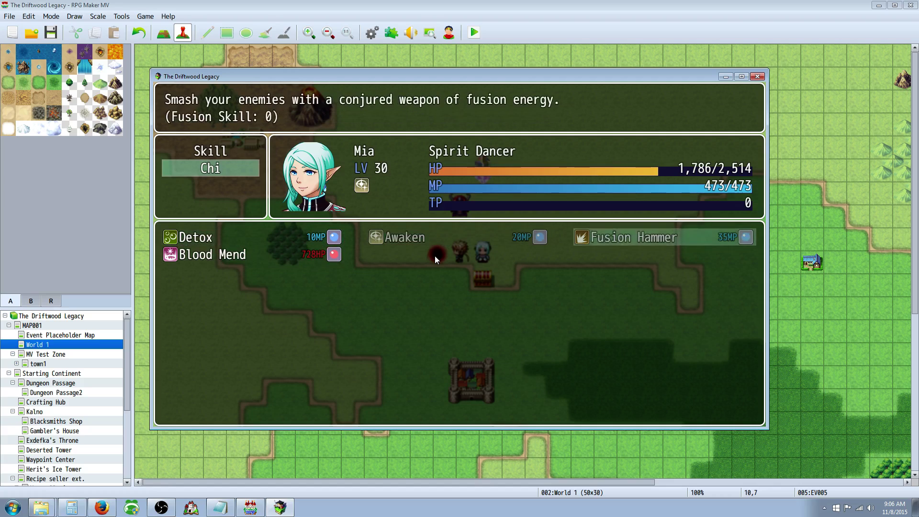
key(Left)
key(Left)
key(Down)
key(Up)
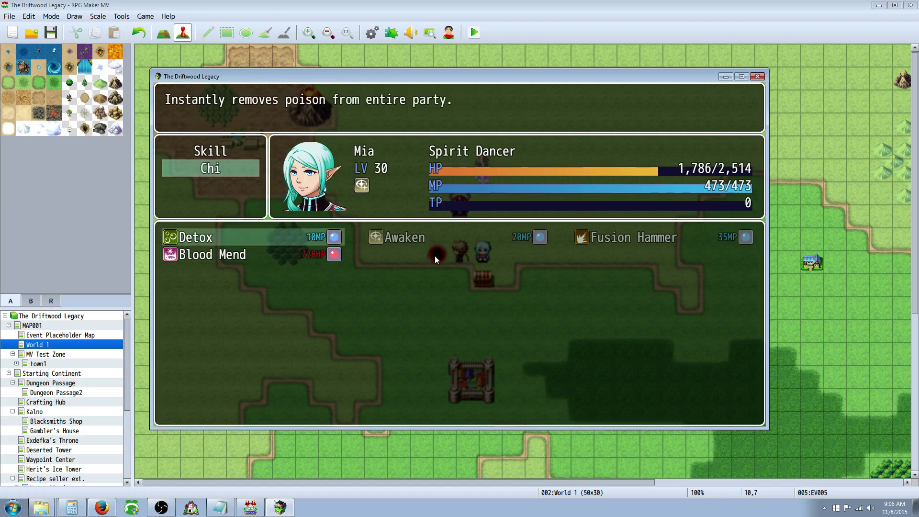
key(Right)
key(Left)
key(Down)
key(Up)
key(Down)
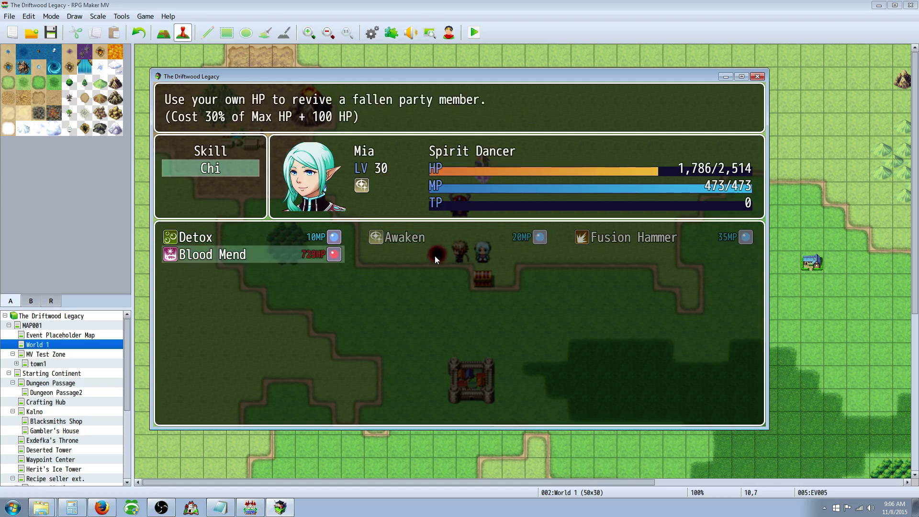
key(Up)
key(Down)
key(Escape)
key(Escape)
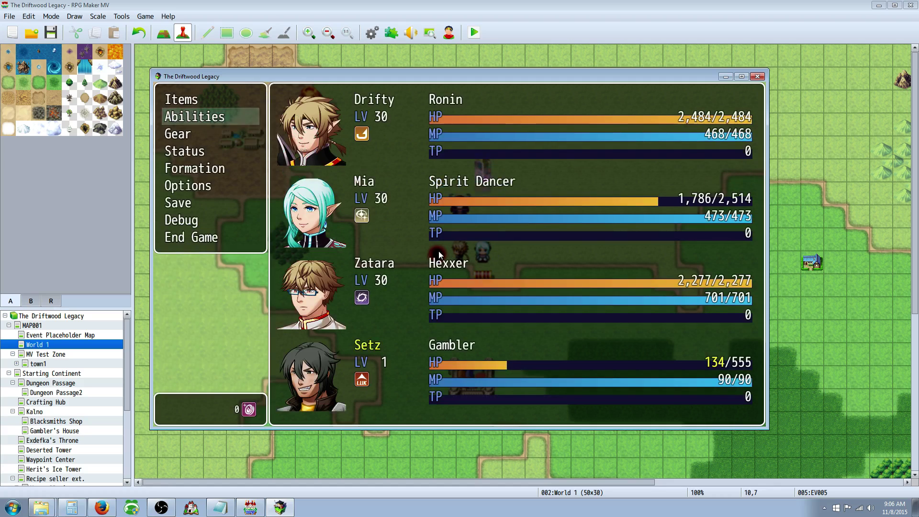
- Close the playtest game window, leaving the editor on World 1 with event EV005
click(757, 76)
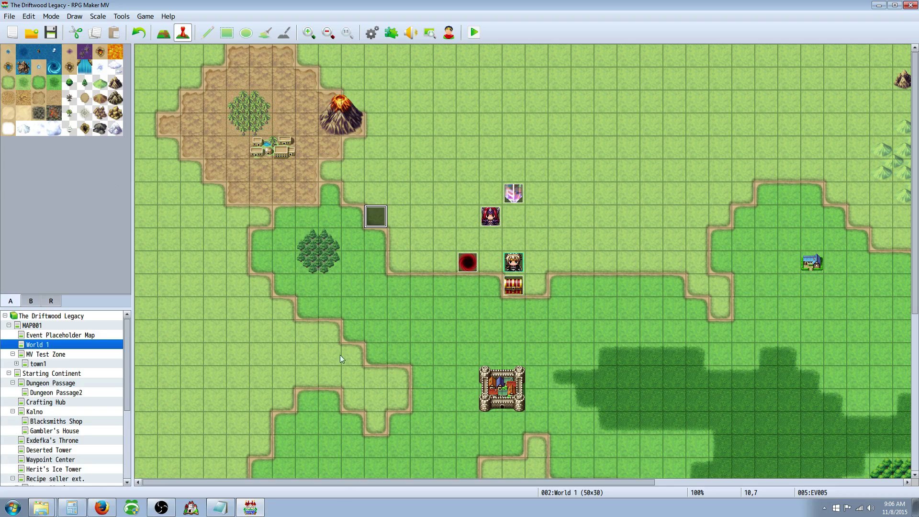
click(162, 507)
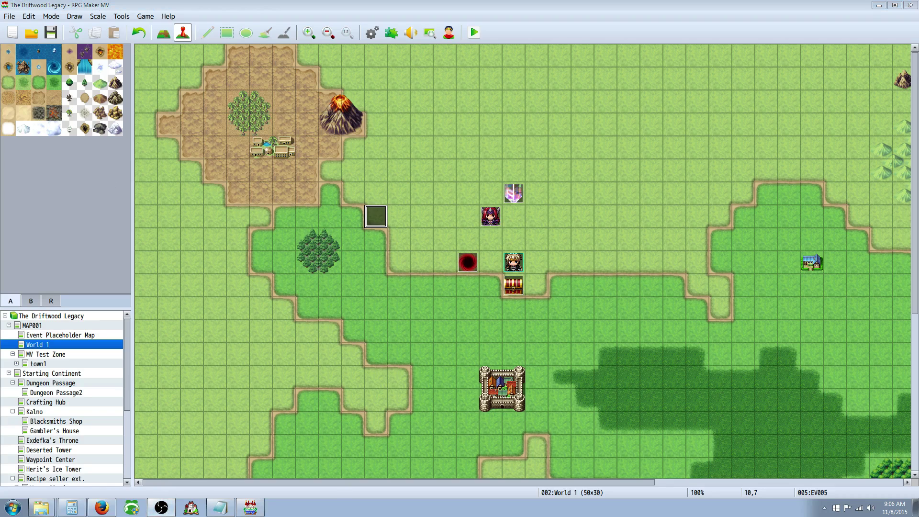